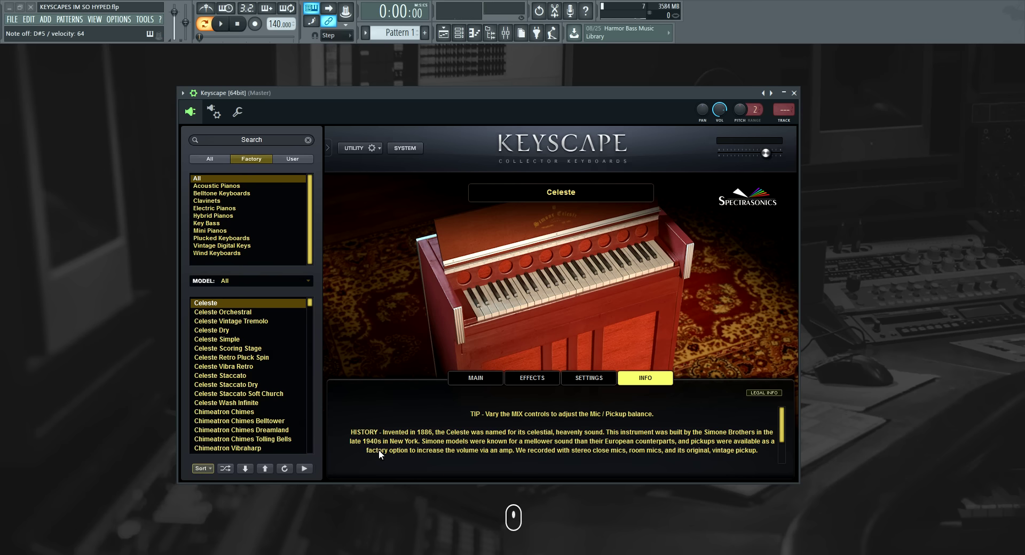
# Step: Load the Dolceola patch, followed by the Dulcitone patch, from the full factory library
pyautogui.scroll(-4, 263, 407)
pyautogui.scroll(-15, 263, 407)
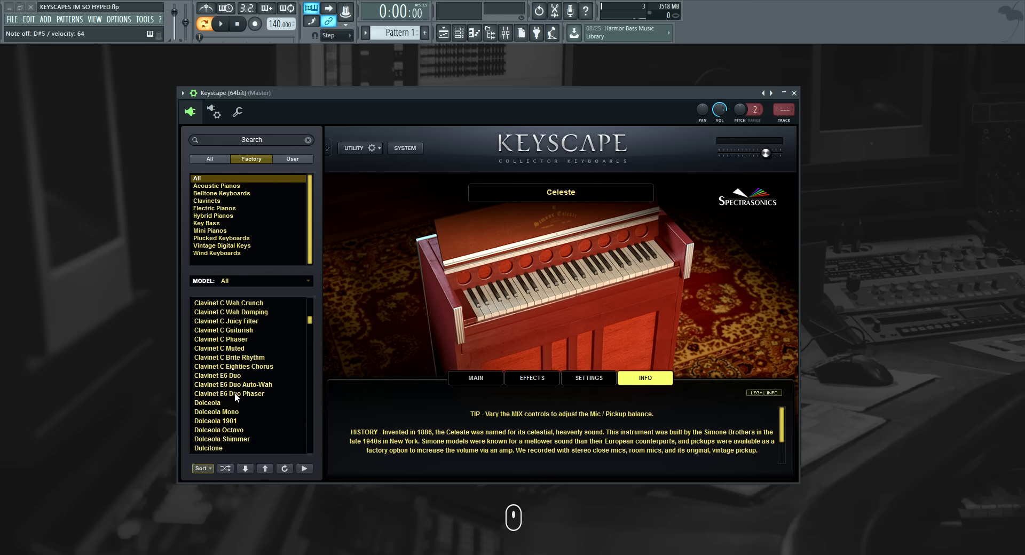
pyautogui.click(239, 331)
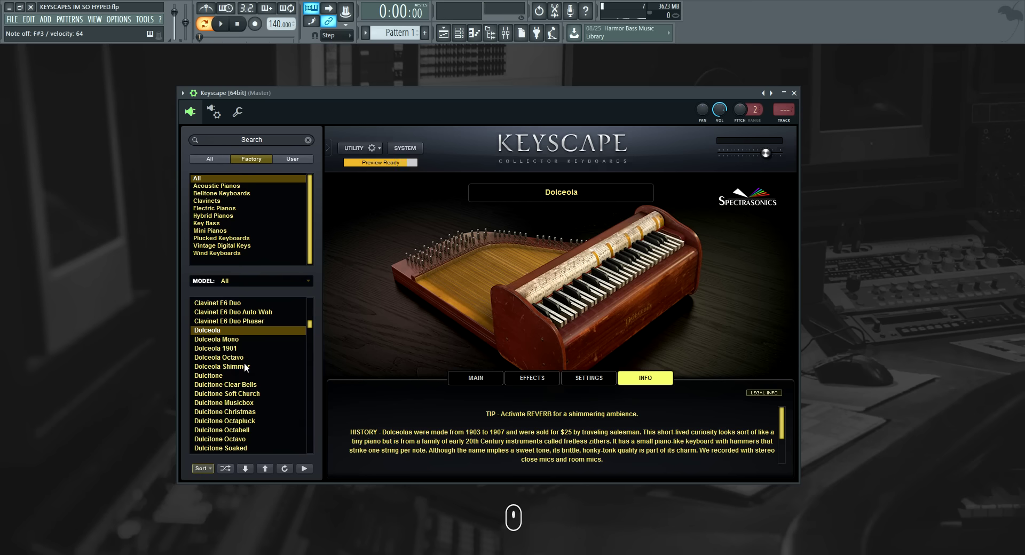
pyautogui.scroll(-2, 245, 367)
pyautogui.click(218, 341)
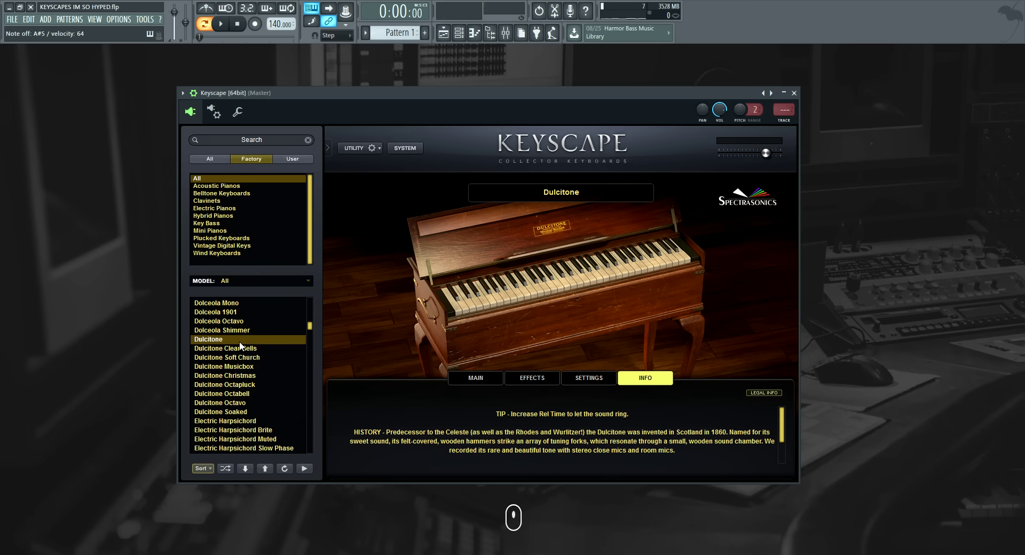
# Step: Load the basic Harmochord patch from the factory library
pyautogui.scroll(-2, 248, 386)
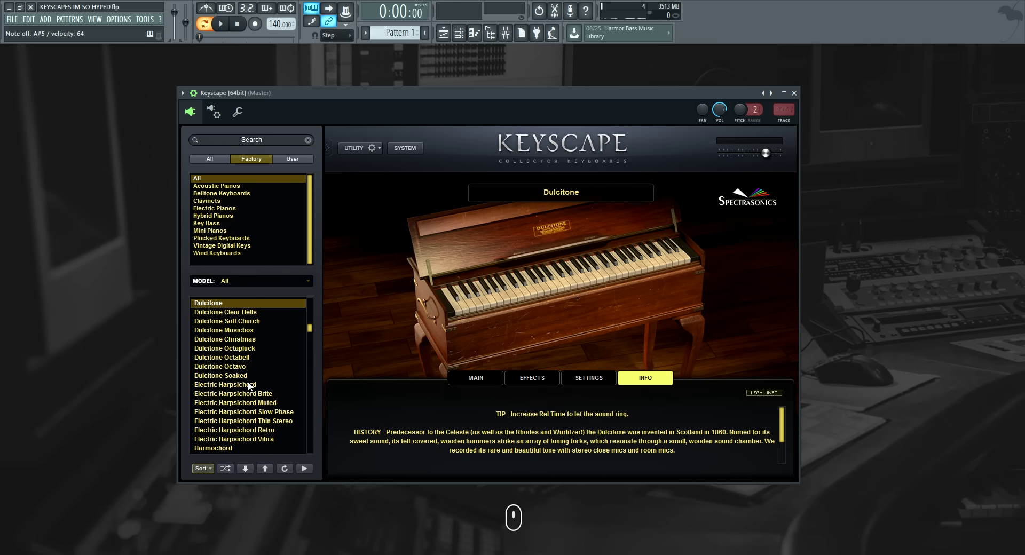
pyautogui.scroll(-3, 246, 392)
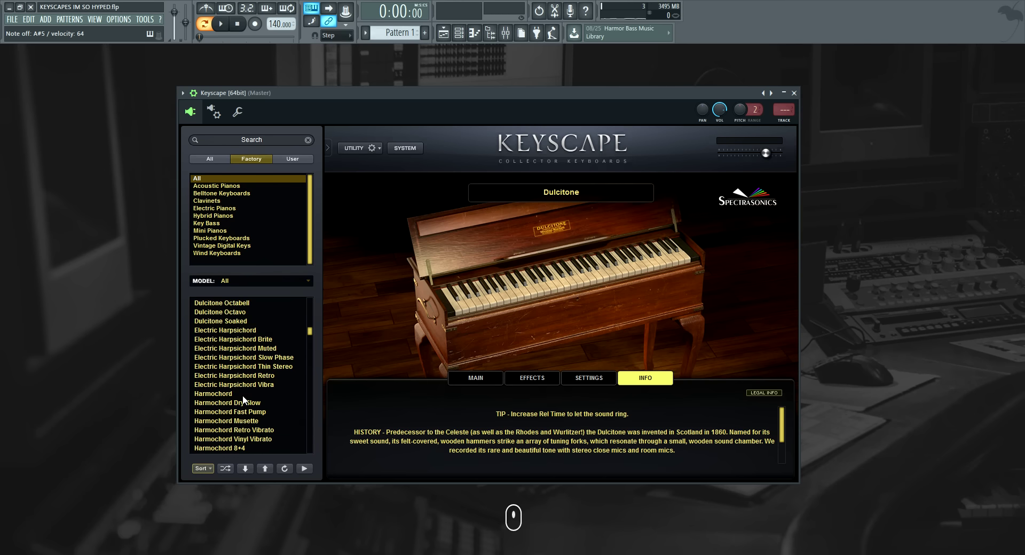
pyautogui.click(243, 395)
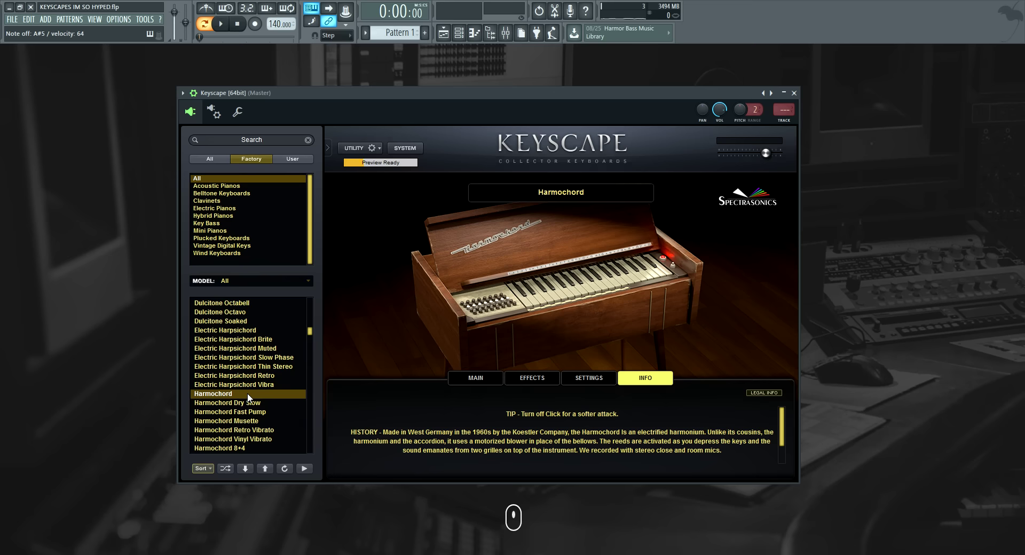
# Step: Load the MKS-20 E.Piano 1 patch from the full factory list
pyautogui.scroll(-6, 247, 396)
pyautogui.scroll(2, 246, 395)
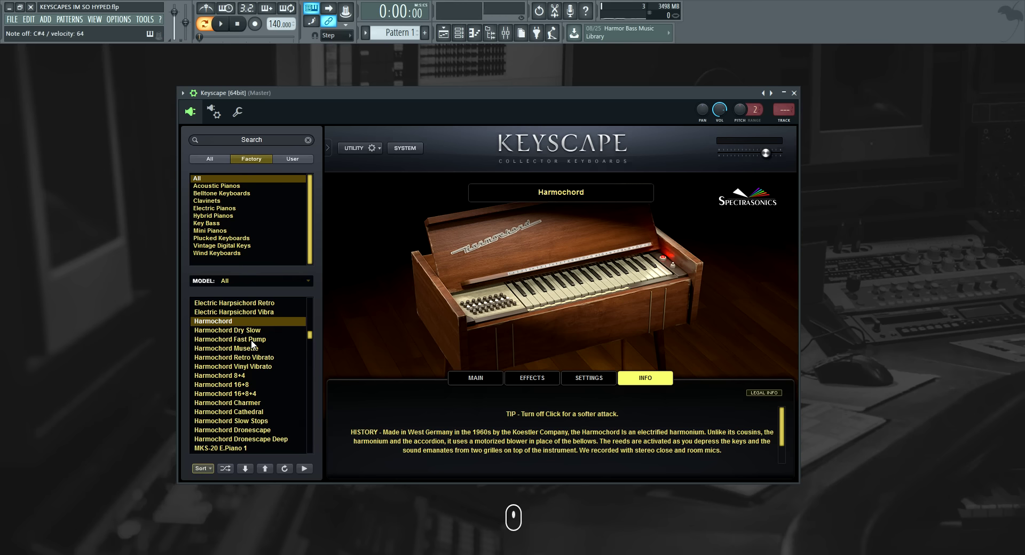
pyautogui.scroll(-2, 254, 370)
pyautogui.scroll(-1, 247, 382)
pyautogui.click(238, 375)
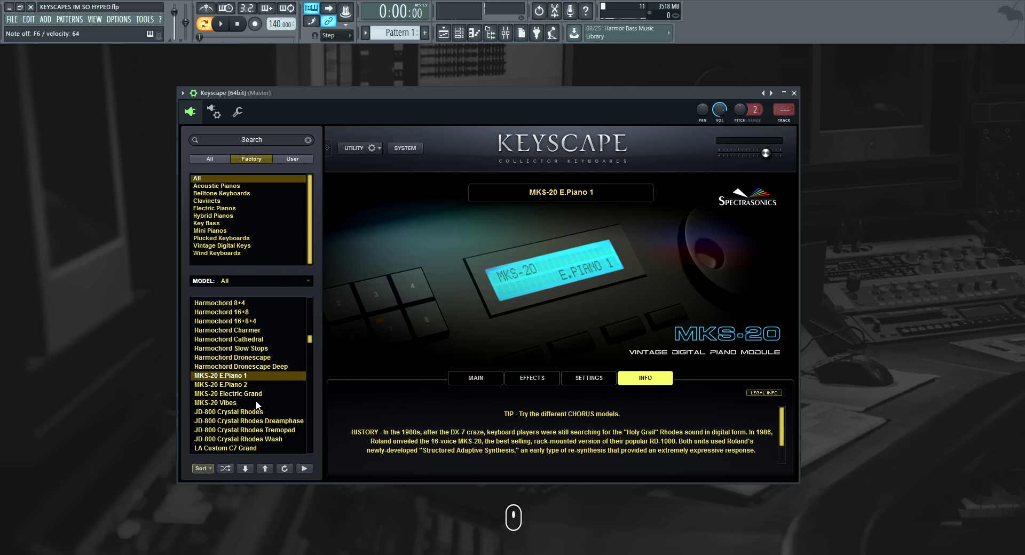
# Step: Load the LA Custom C7 Grand patch, followed by its LA Custom C7 Grand Rock variant
pyautogui.scroll(-3, 251, 397)
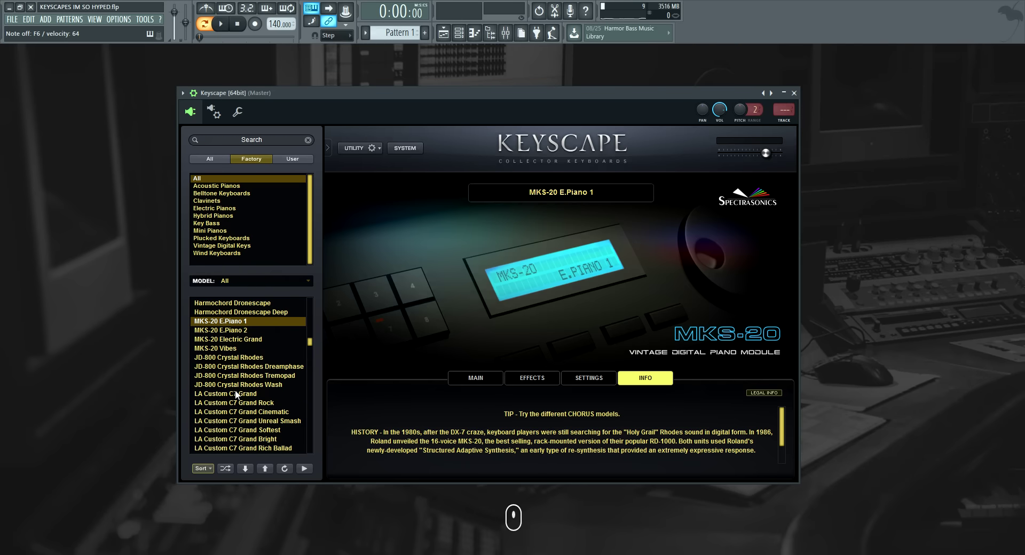
pyautogui.click(237, 394)
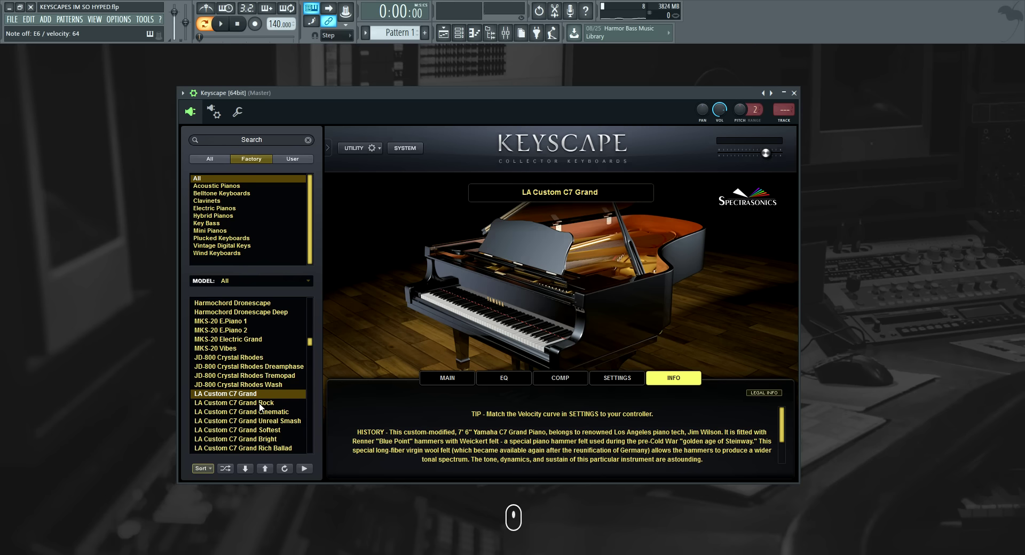
pyautogui.click(260, 403)
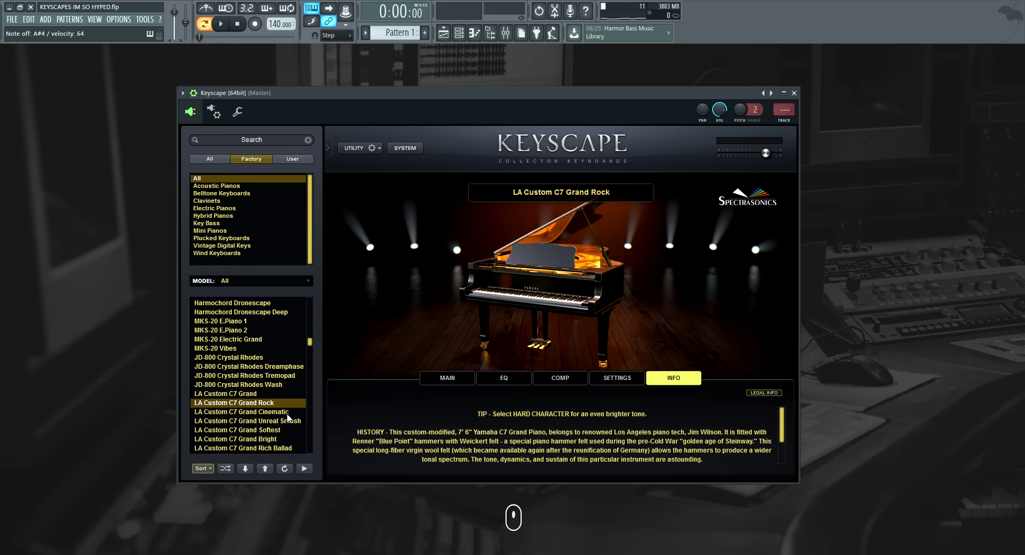
# Step: Load the Rhodes - LA Custom patch from the factory library
pyautogui.scroll(-6, 272, 447)
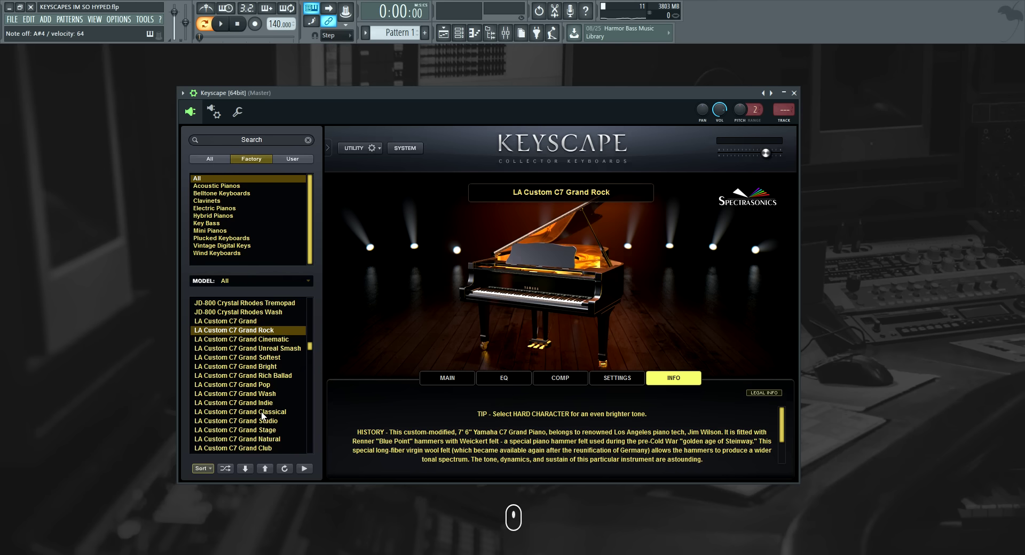
pyautogui.scroll(-4, 260, 412)
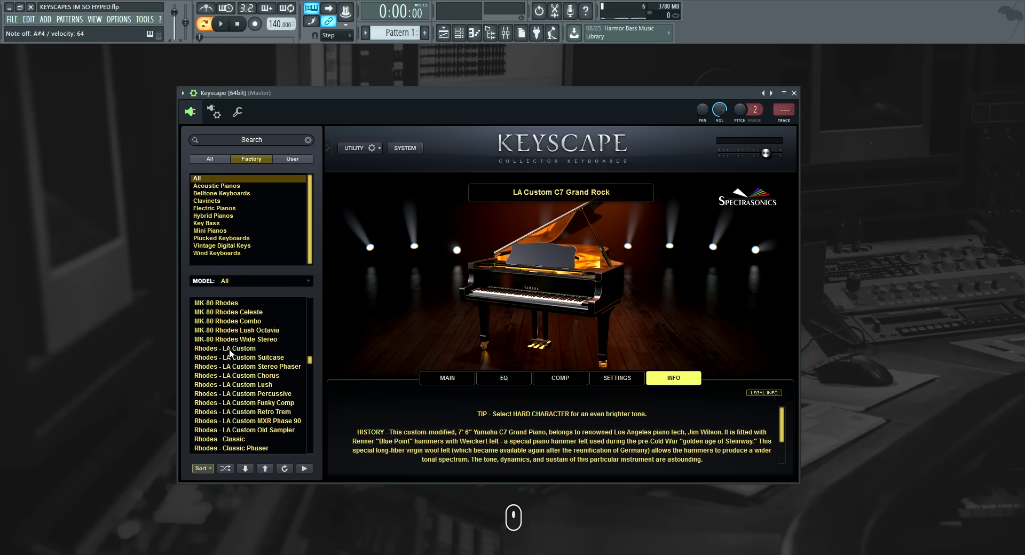
pyautogui.click(230, 349)
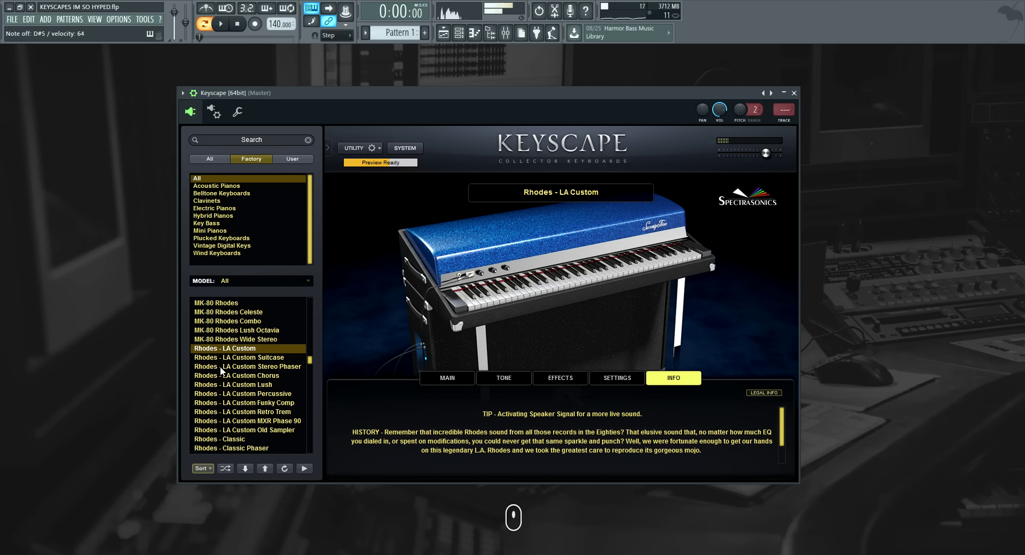
# Step: Browse the Rhodes Classic, Wurlitzer and Vintage Vibe patches and the Plucked Keyboards category
pyautogui.scroll(-7, 221, 371)
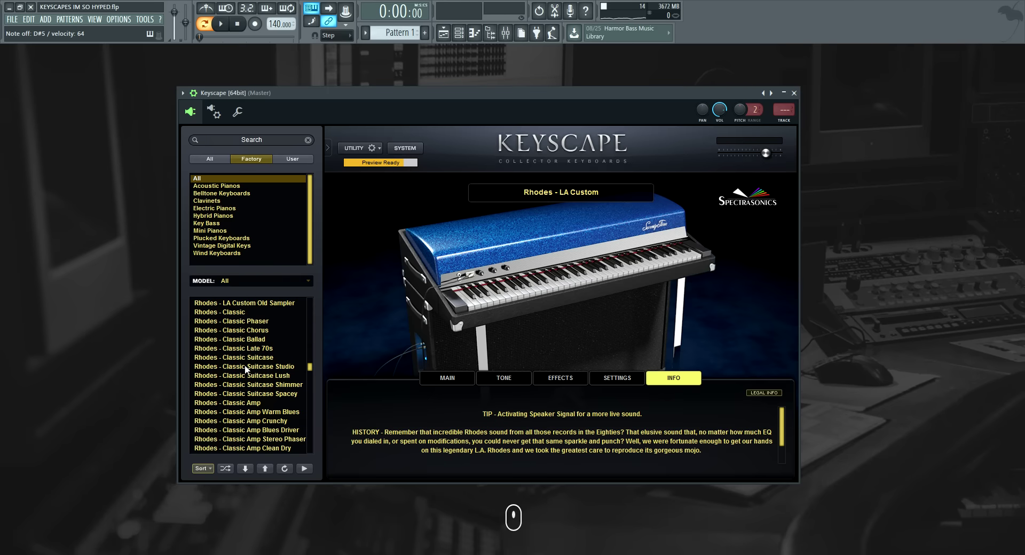
pyautogui.scroll(1, 248, 348)
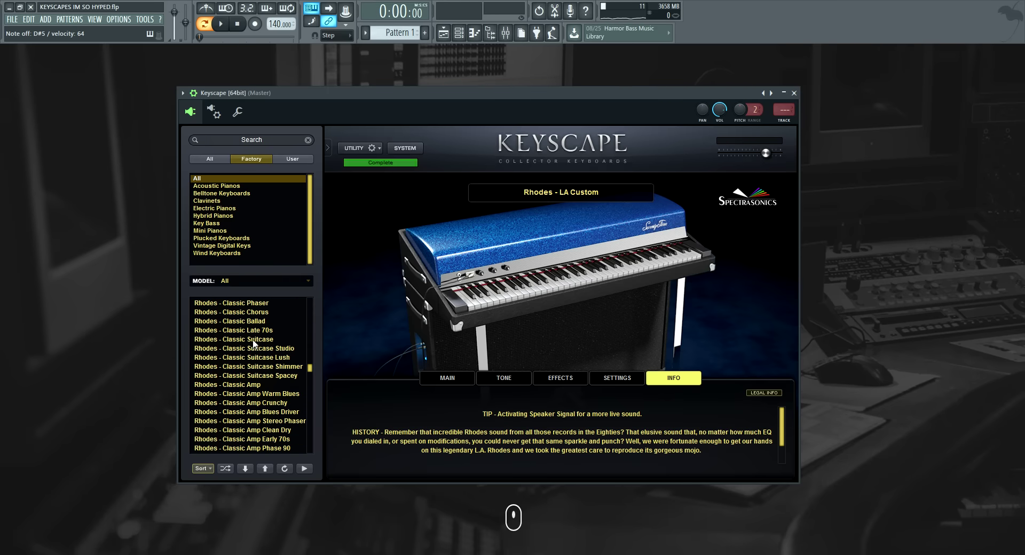
pyautogui.scroll(-8, 254, 342)
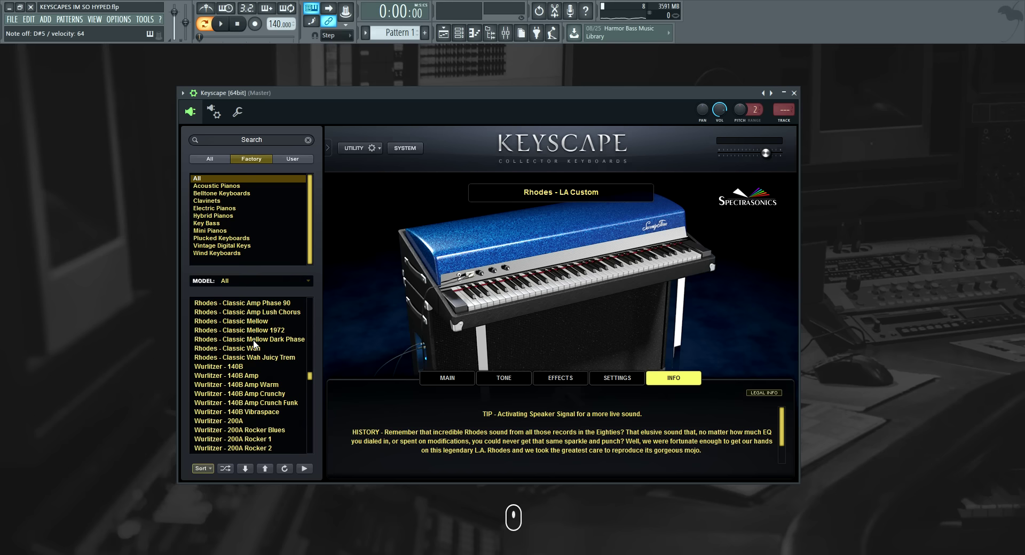
pyautogui.scroll(-3, 254, 343)
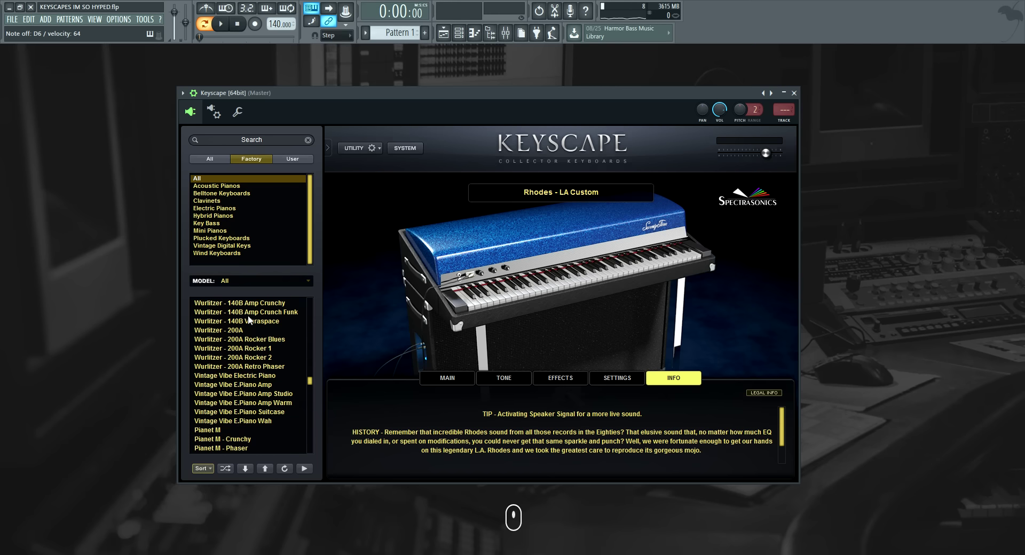
pyautogui.scroll(-3, 233, 366)
pyautogui.scroll(2, 240, 371)
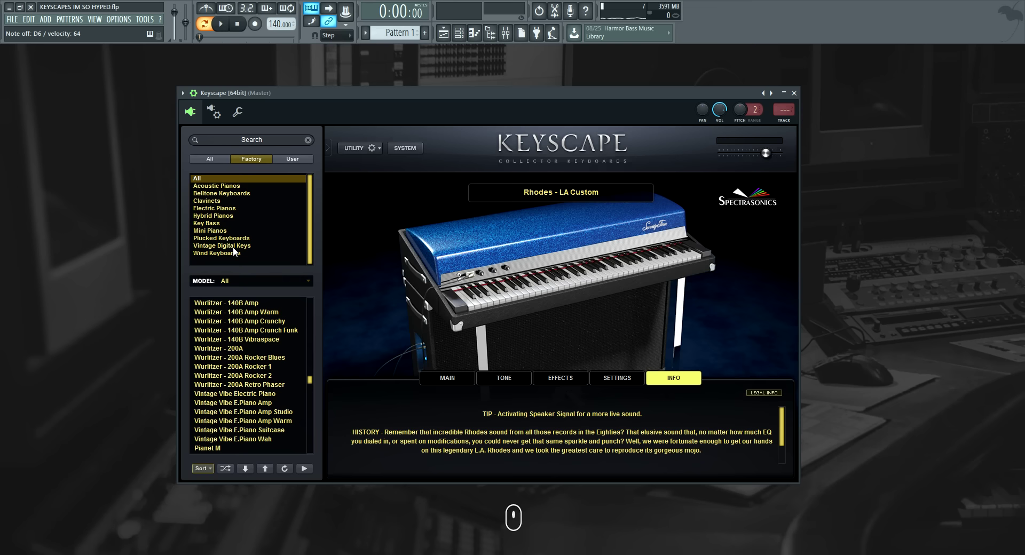
pyautogui.click(227, 238)
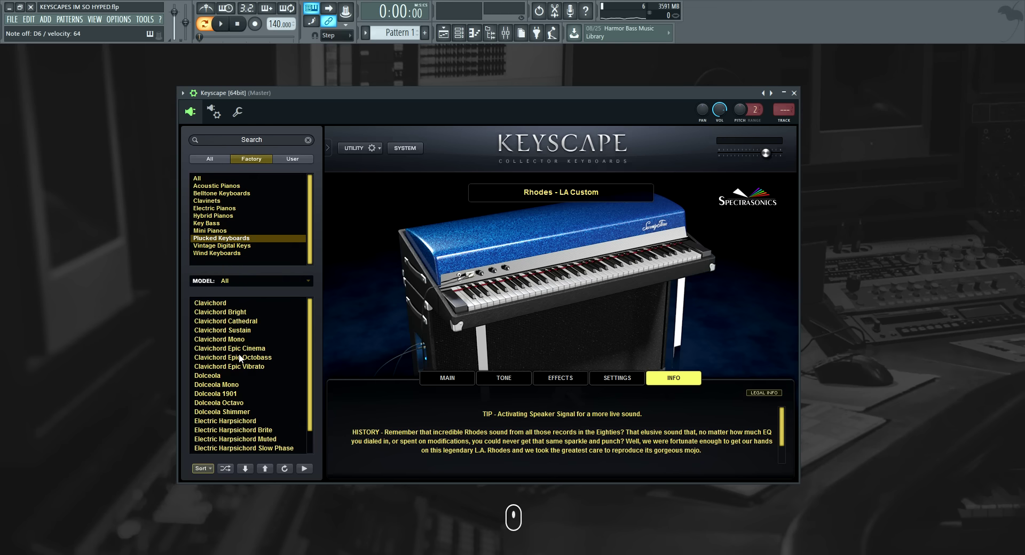
pyautogui.scroll(1, 247, 400)
# Step: Filter the library to Vintage Digital Keys, load MKS-20 E.Piano 1 and display its effects settings
pyautogui.click(221, 246)
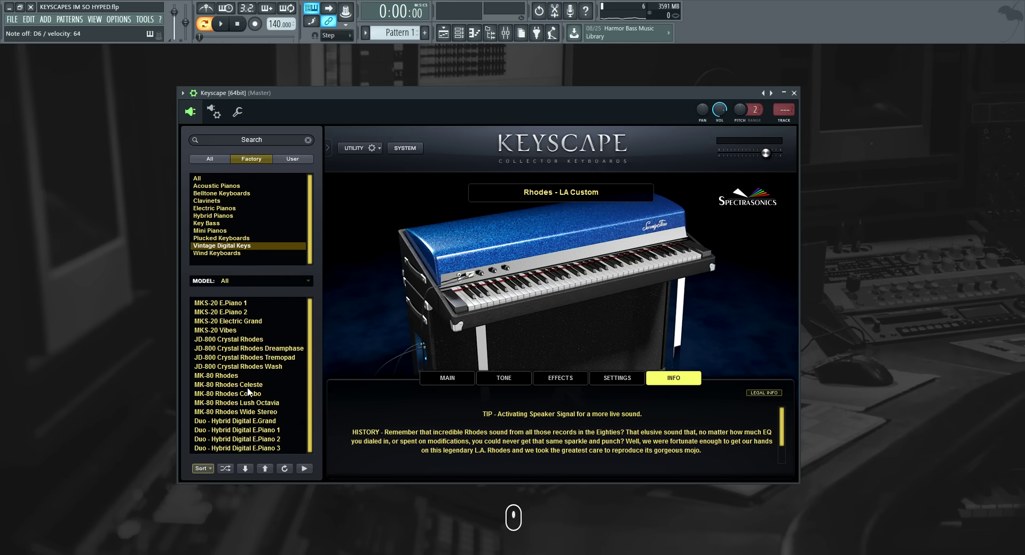
pyautogui.click(232, 302)
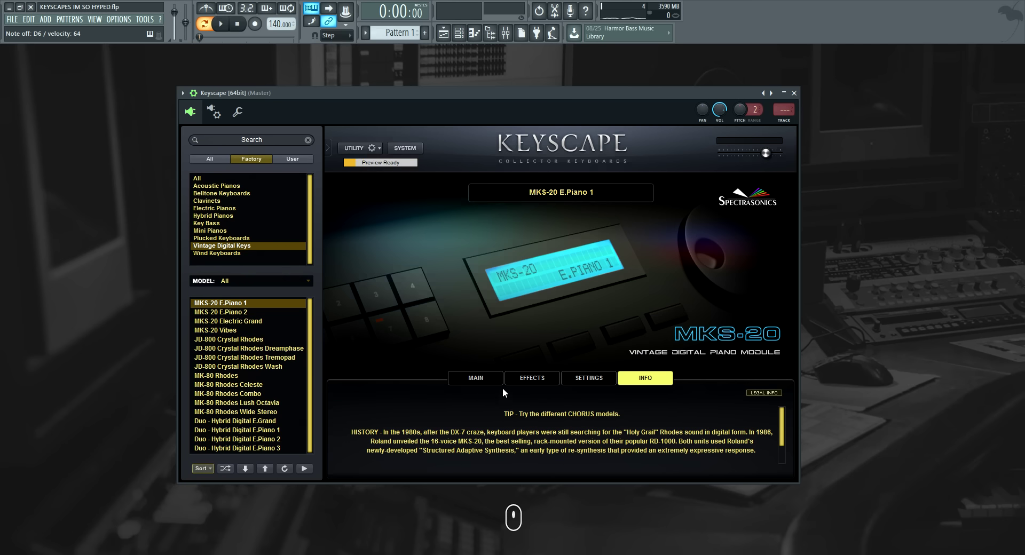
pyautogui.click(529, 380)
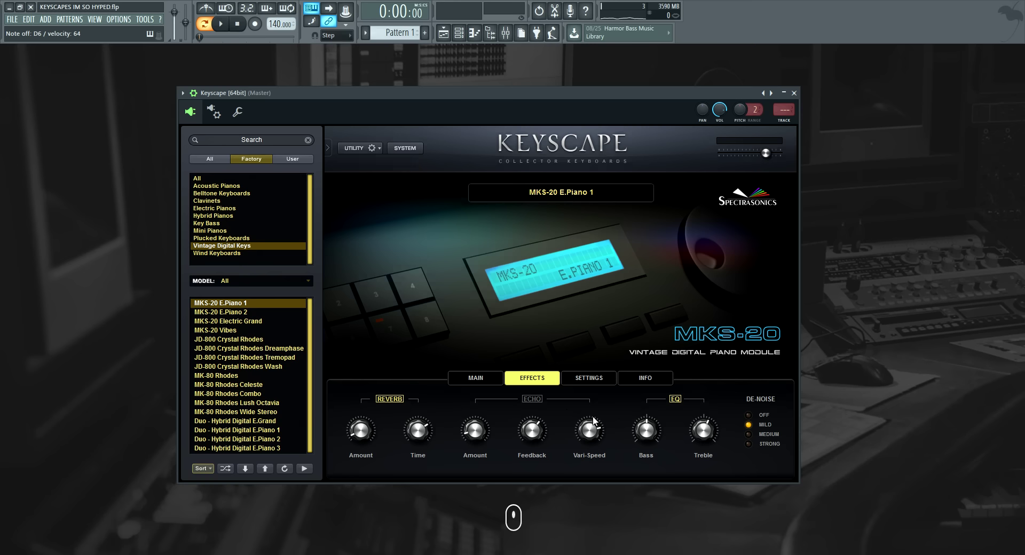
# Step: Load the MK-80 Rhodes patch, adjust its effect controls and display its main settings
pyautogui.click(238, 375)
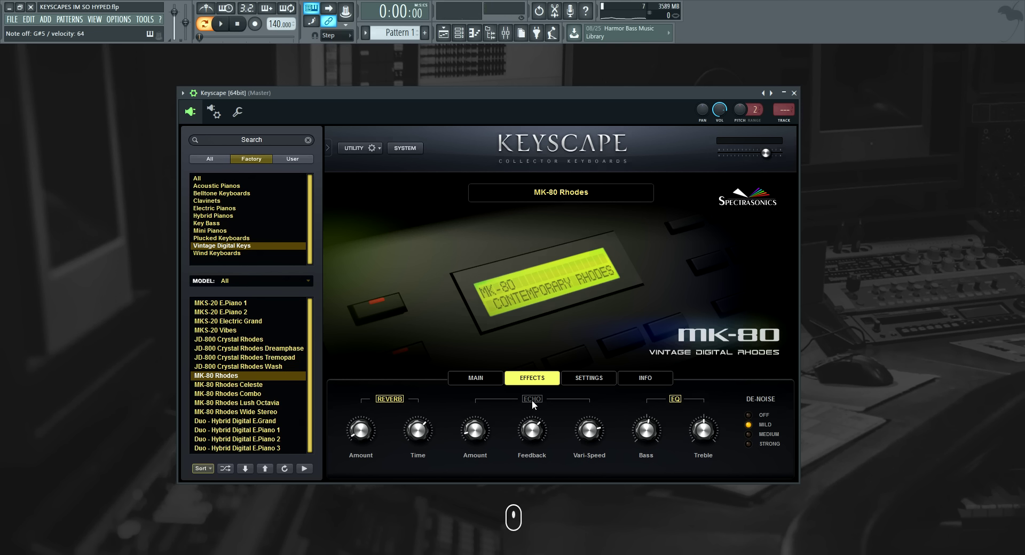
pyautogui.moveTo(587, 428)
pyautogui.moveTo(589, 427); pyautogui.dragTo(594, 386)
pyautogui.moveTo(456, 431); pyautogui.dragTo(480, 381)
pyautogui.moveTo(545, 440); pyautogui.dragTo(532, 460)
pyautogui.click(473, 378)
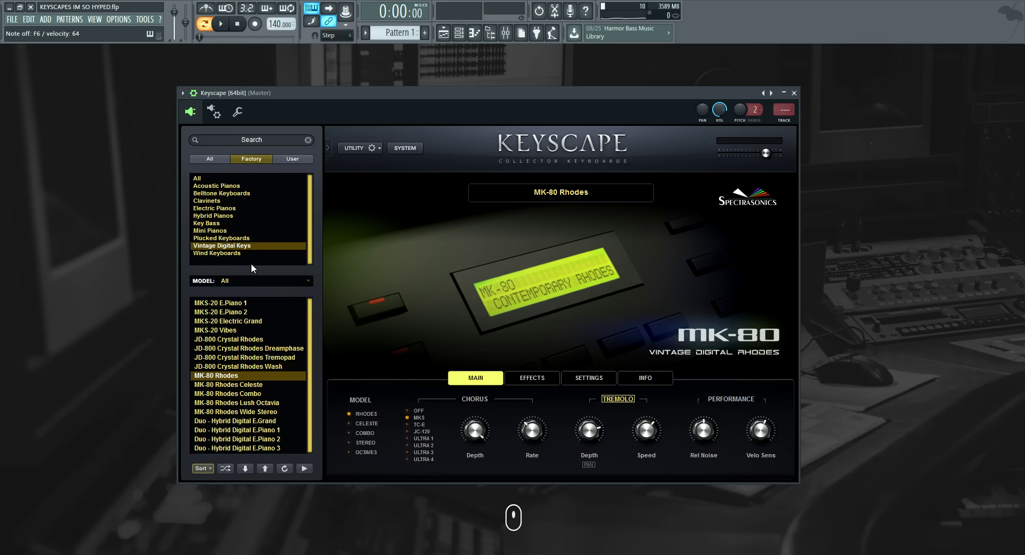
# Step: Filter the library to Acoustic Pianos and load Wing Upright, followed by Wing Upright Dark Indie
pyautogui.click(217, 186)
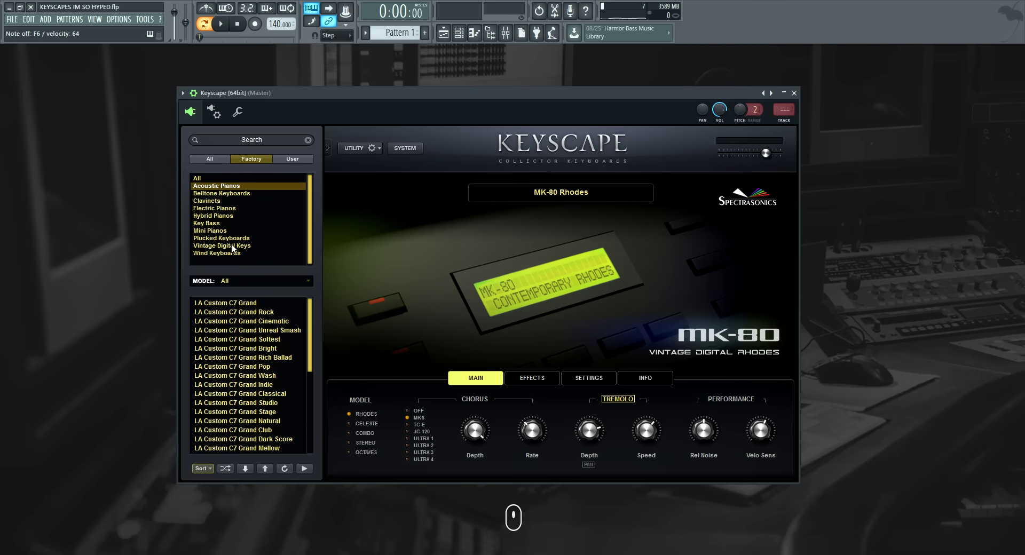
pyautogui.scroll(-6, 260, 360)
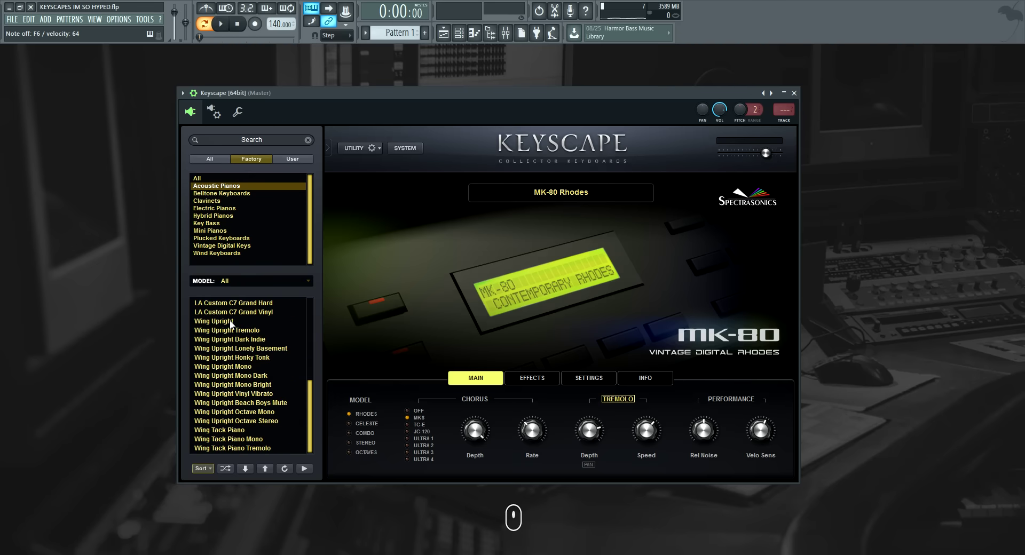
pyautogui.click(231, 320)
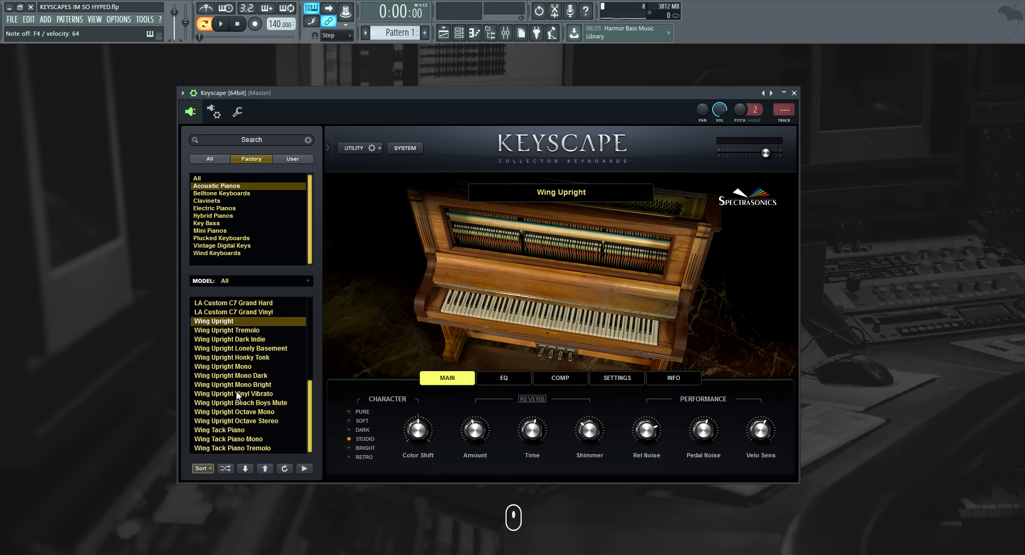
pyautogui.click(245, 340)
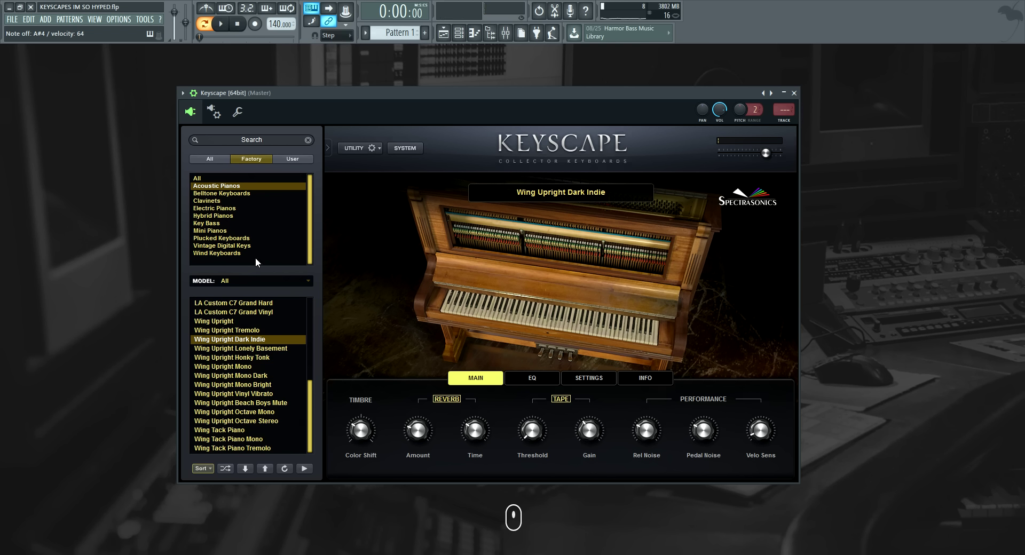
# Step: Display the equalizer settings and load Wing Upright Mono Bright, followed by Wing Tack Piano
pyautogui.click(532, 380)
pyautogui.click(253, 386)
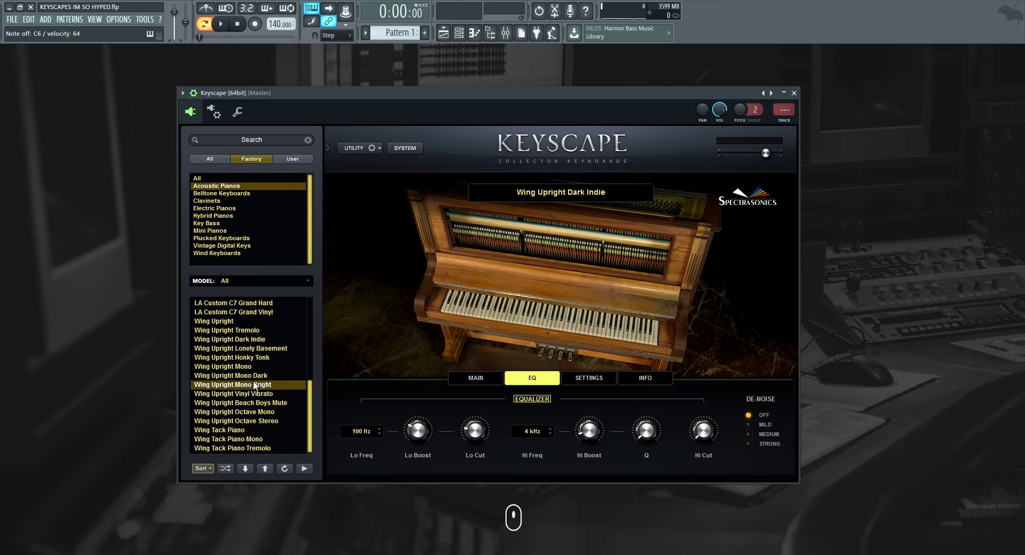
pyautogui.click(263, 429)
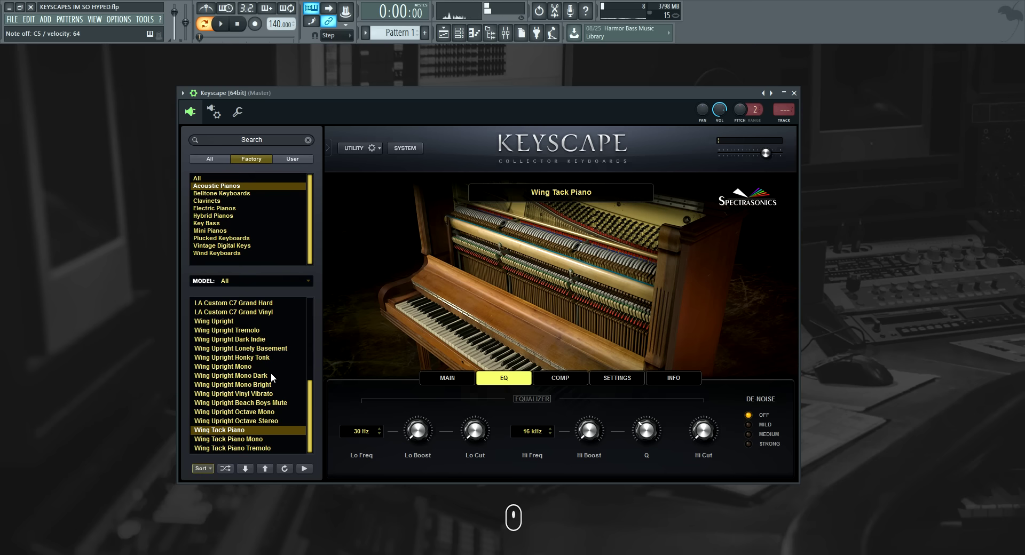
# Step: Filter the library to Mini Pianos and load Toy Piano - Glock
pyautogui.scroll(6, 258, 376)
pyautogui.scroll(-6, 261, 357)
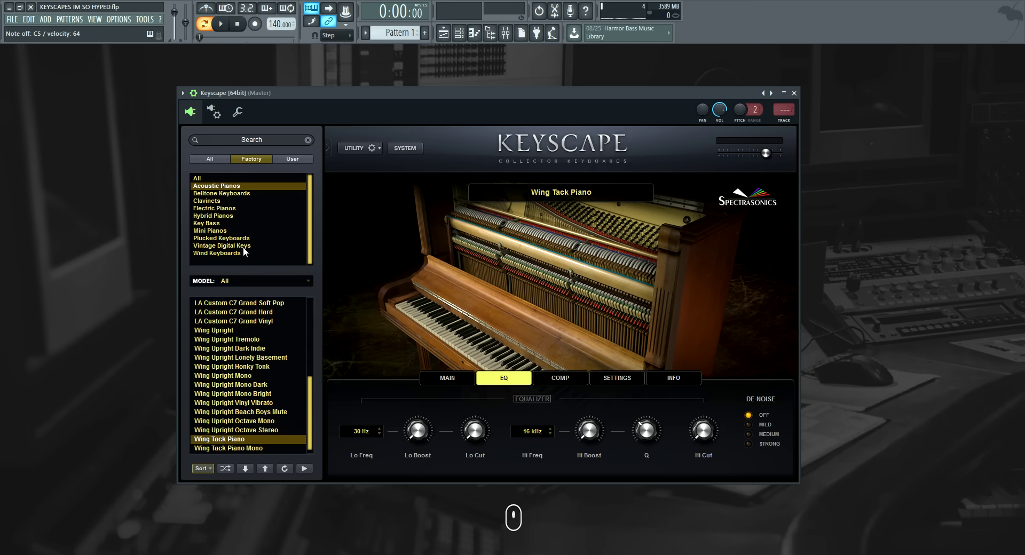
pyautogui.click(236, 222)
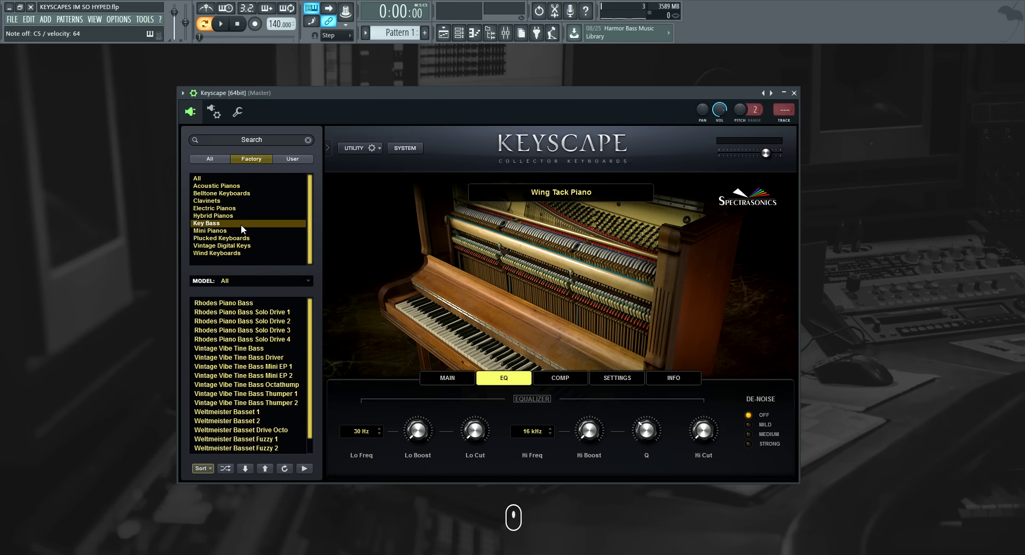
pyautogui.click(245, 238)
pyautogui.click(243, 231)
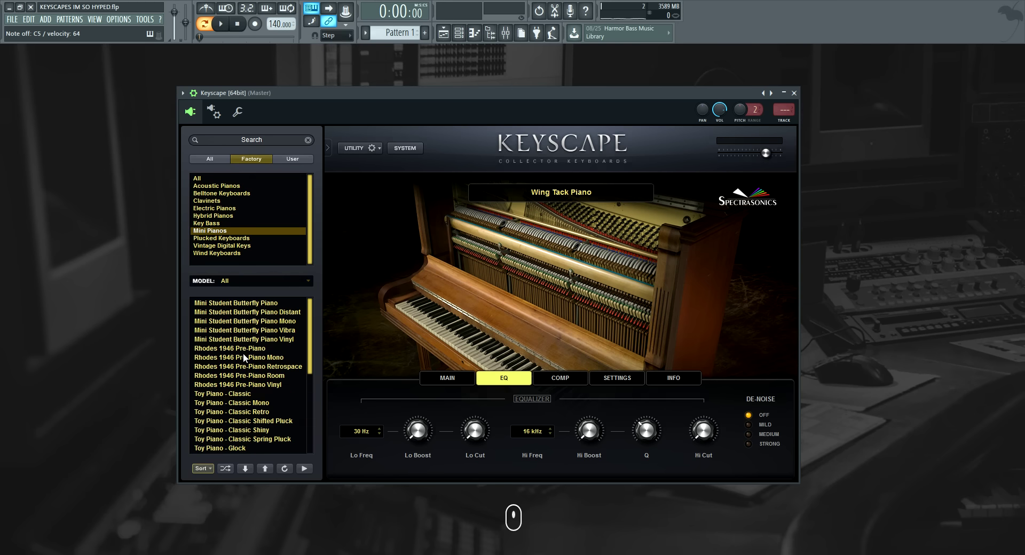
pyautogui.scroll(-4, 238, 368)
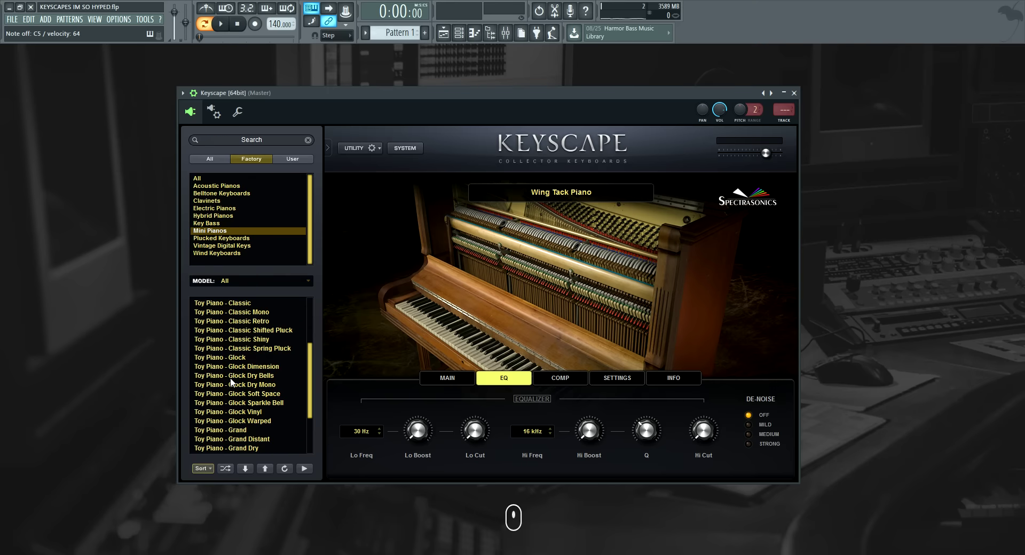
pyautogui.click(231, 358)
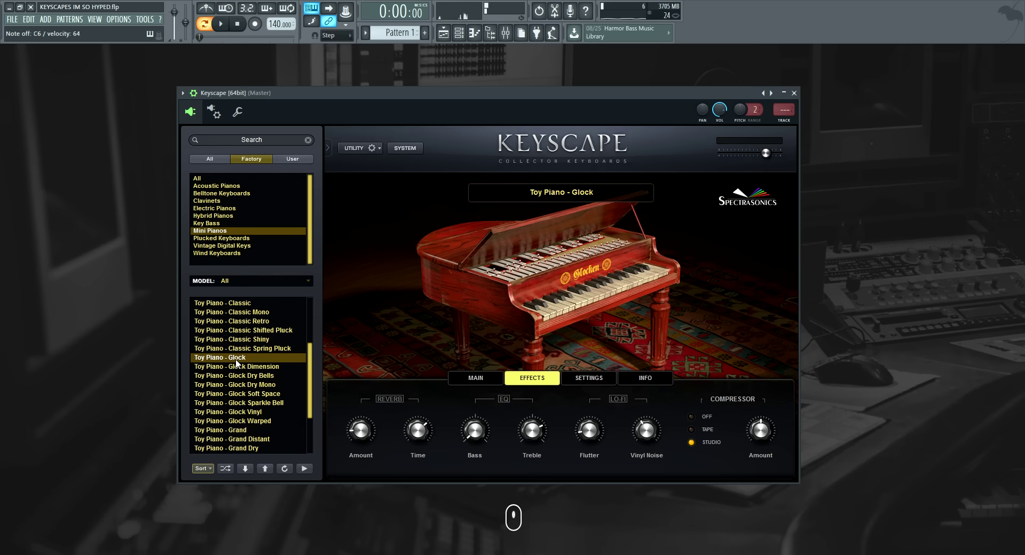
# Step: Load Toy Piano - Glock Vinyl, followed by Toy Piano - Grand Retro and Toy Piano - Grand Room
pyautogui.scroll(-2, 260, 382)
pyautogui.click(247, 375)
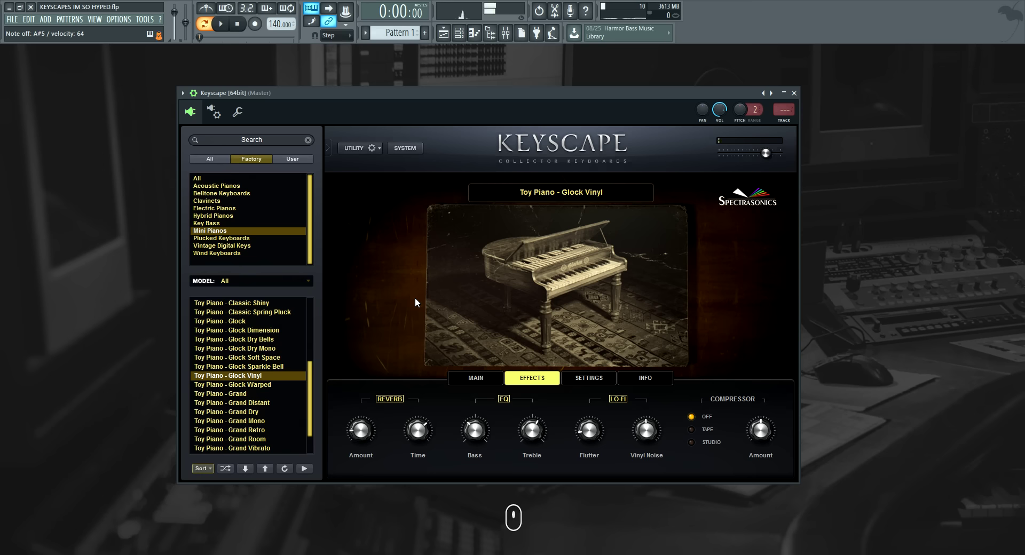
pyautogui.scroll(-2, 264, 379)
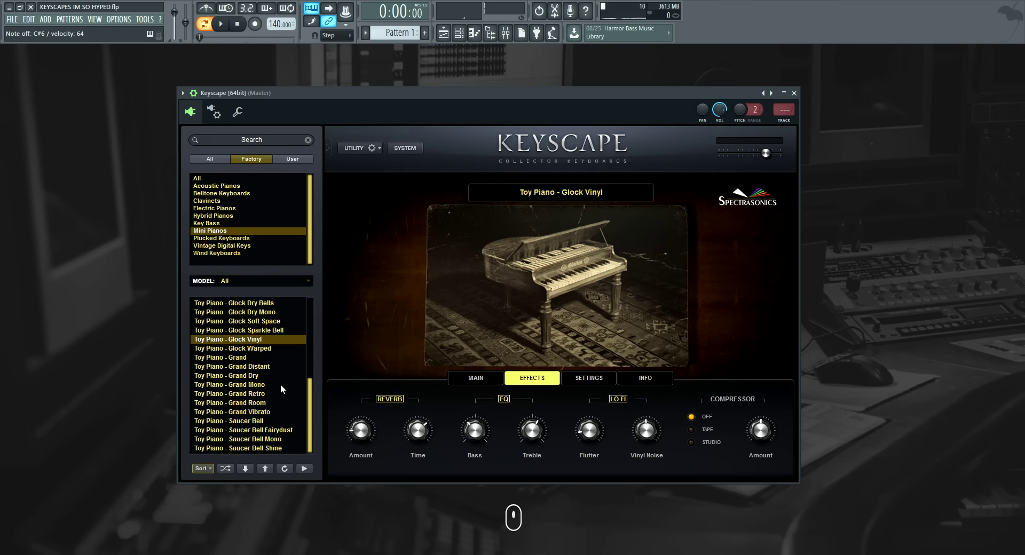
pyautogui.click(256, 395)
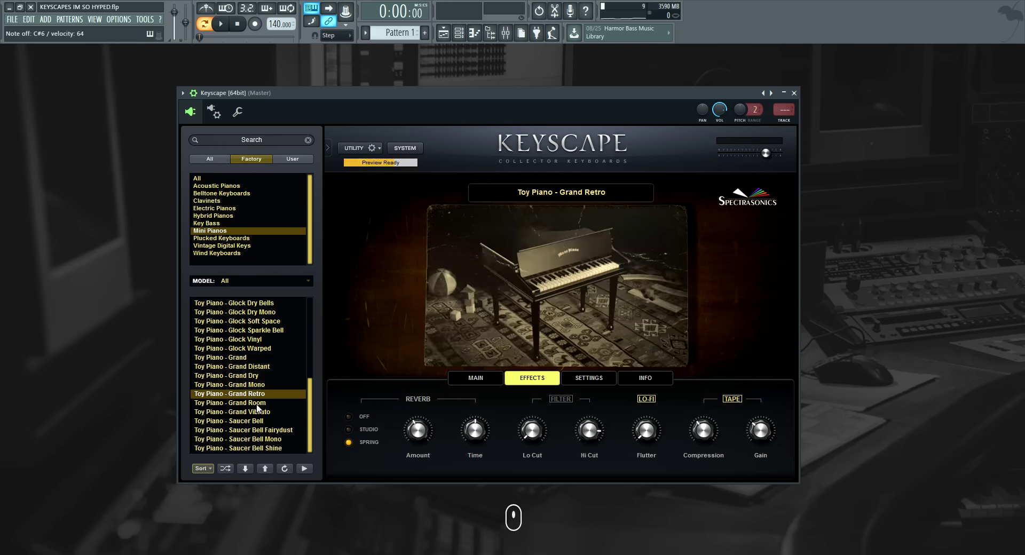
pyautogui.click(257, 403)
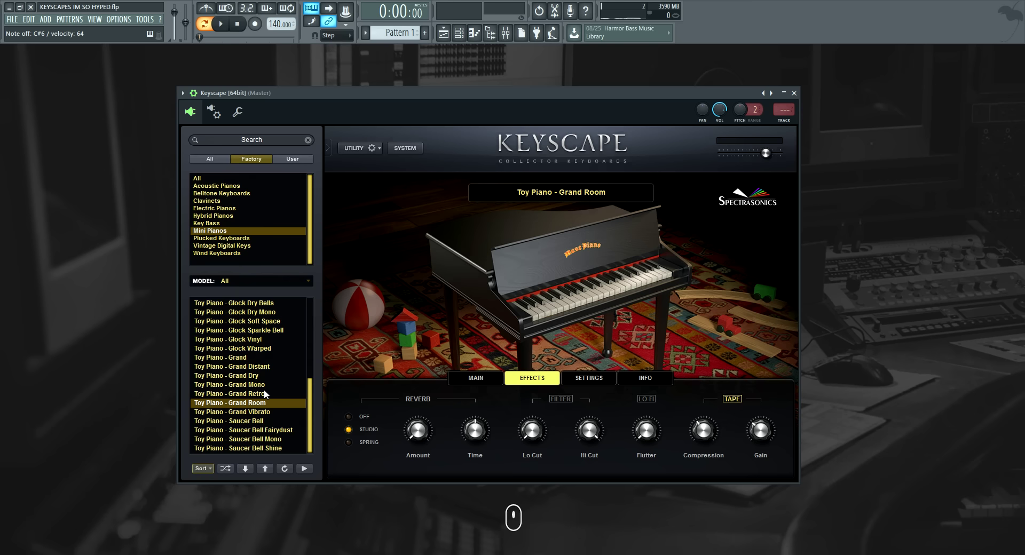
# Step: Compare the main and effects settings of Toy Piano - Grand Room, ending on the main settings
pyautogui.click(482, 378)
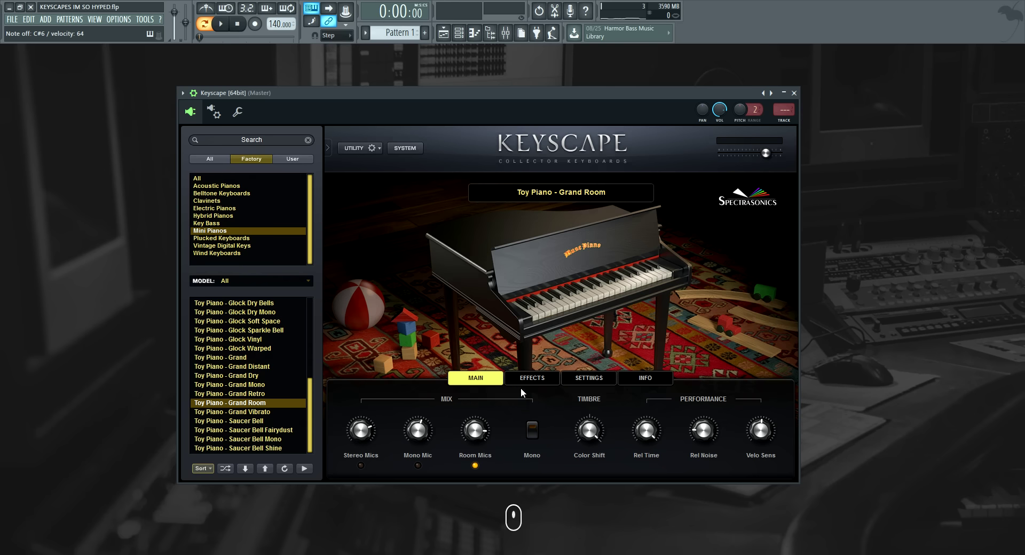
pyautogui.click(546, 379)
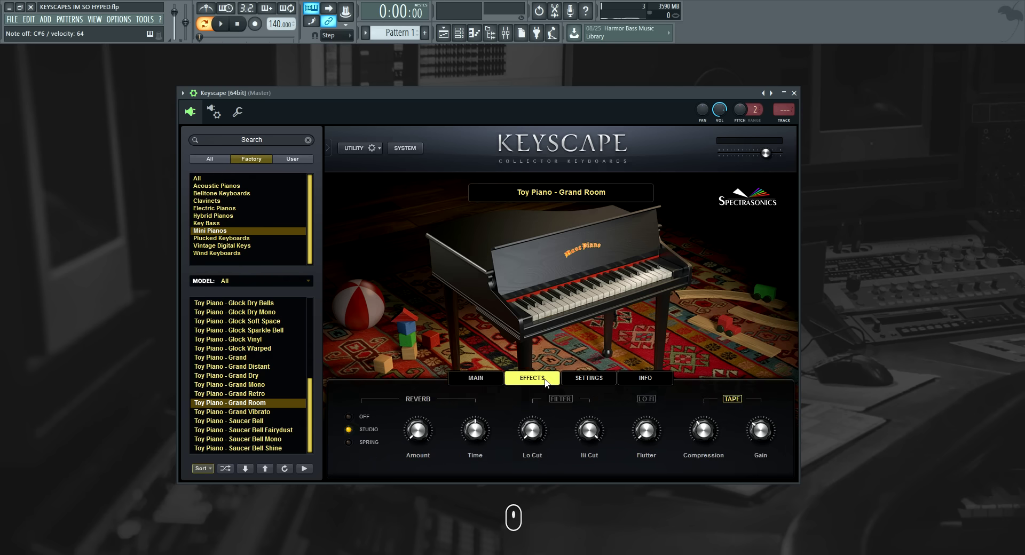
pyautogui.click(468, 375)
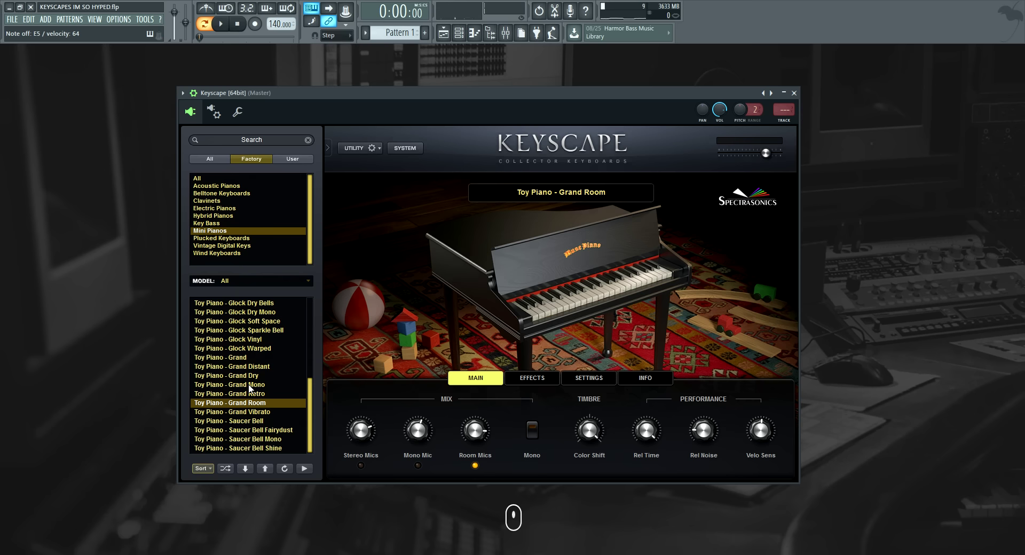
# Step: Load Mini Student Butterfly Piano, followed by Rhodes 1946 Pre-Piano
pyautogui.scroll(6, 251, 389)
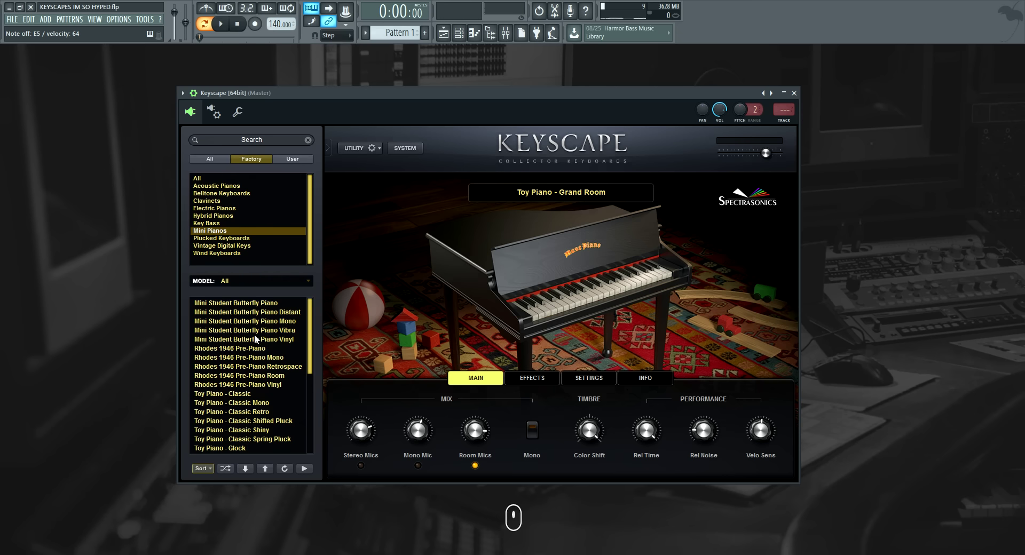
pyautogui.click(257, 303)
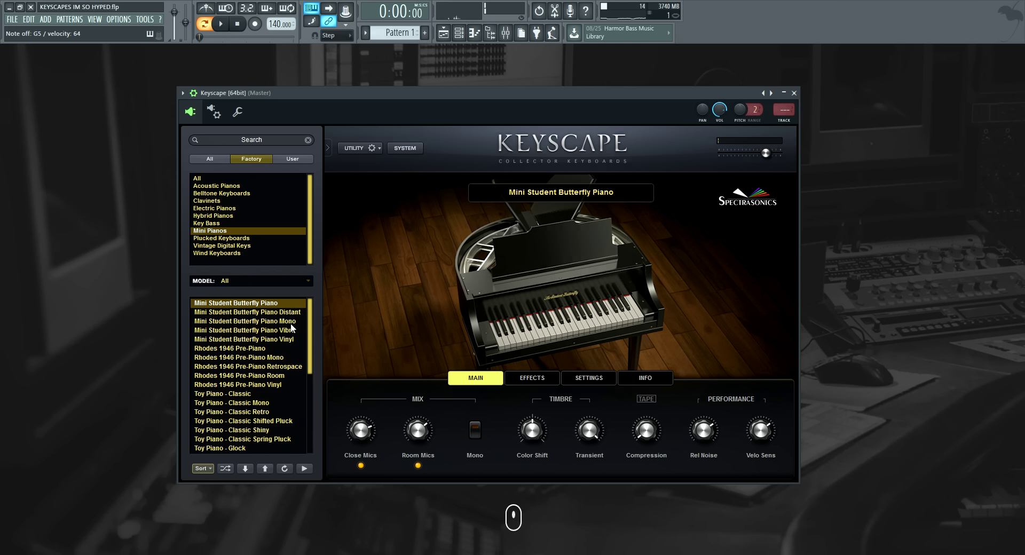
pyautogui.click(247, 349)
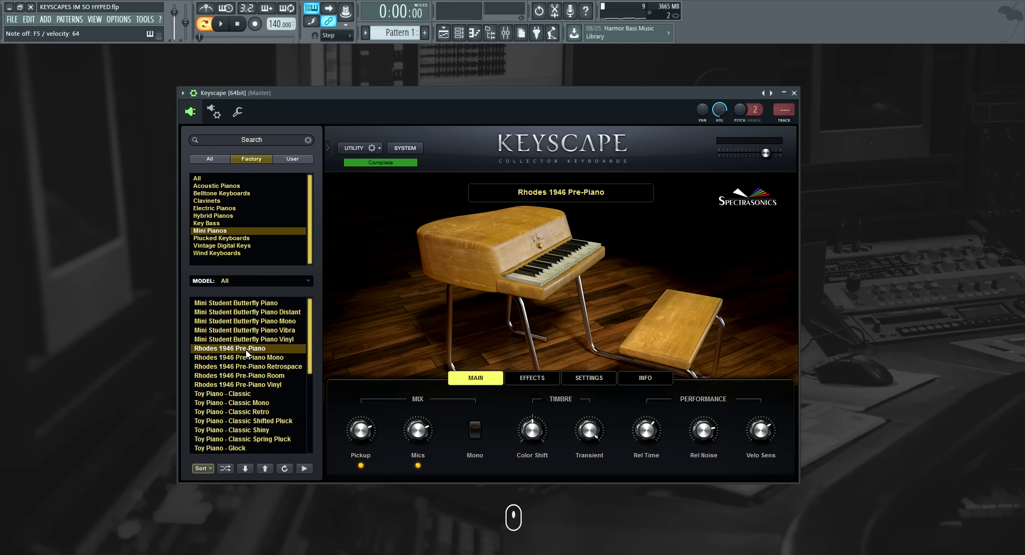
# Step: Filter the library to Hybrid Pianos and load Duo - Angelic Plectrum Piano
pyautogui.scroll(-5, 250, 373)
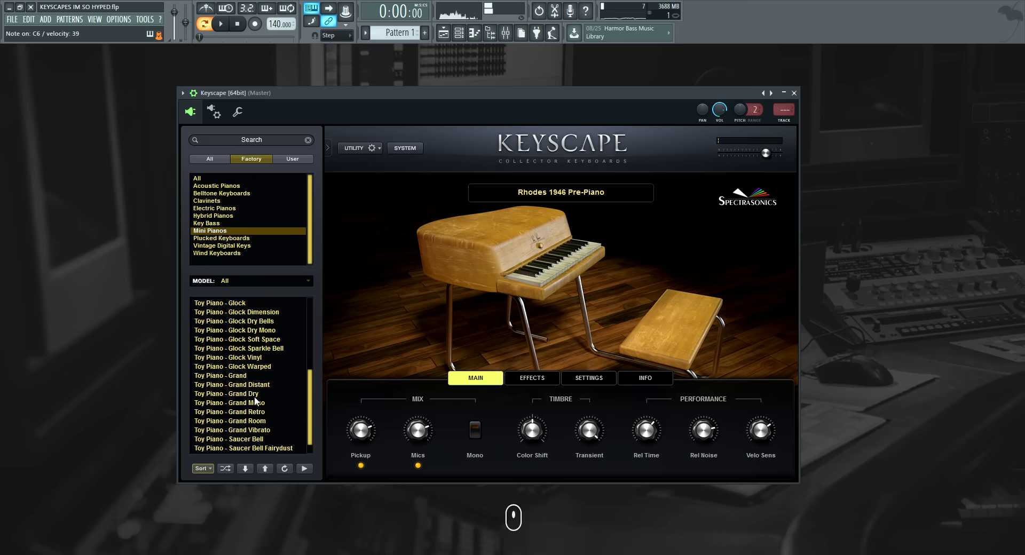
pyautogui.click(223, 216)
pyautogui.click(233, 305)
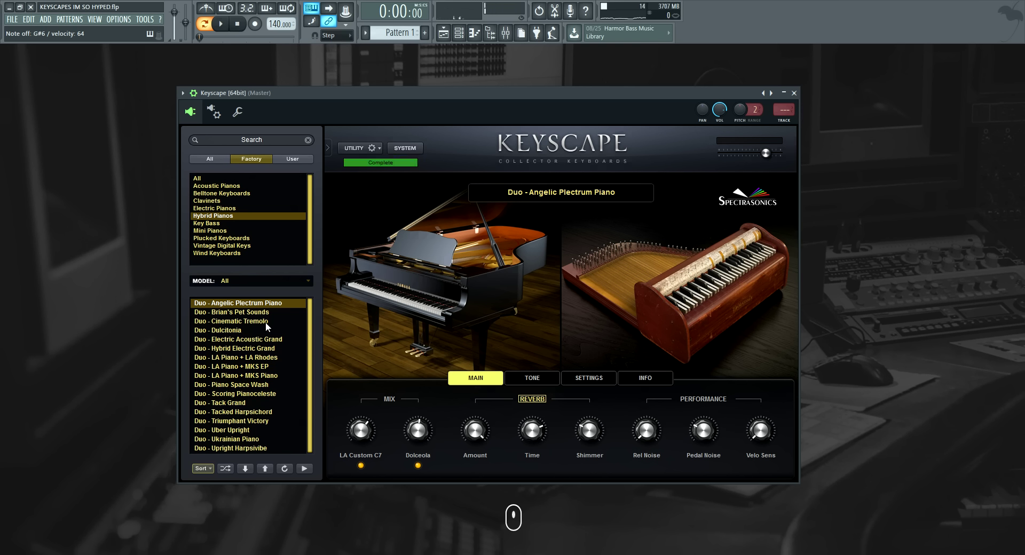
# Step: Load Duo - Brian's Pet Sounds and toggle its reverb
pyautogui.click(249, 313)
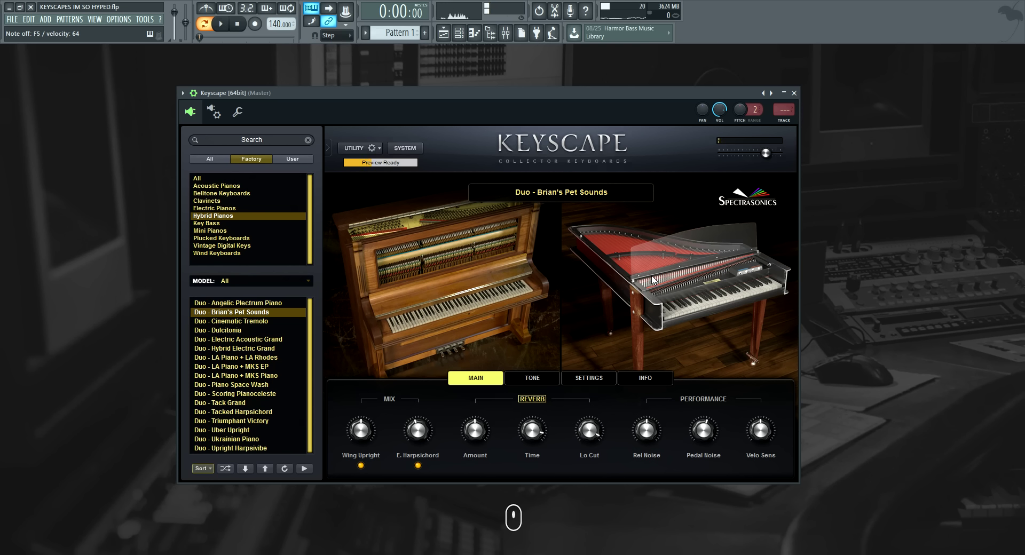
pyautogui.click(537, 400)
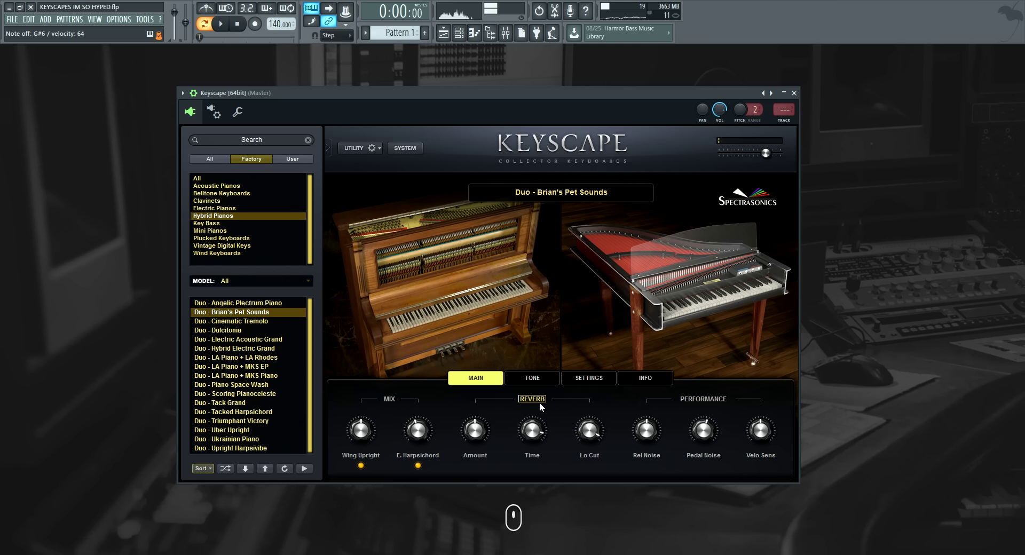
# Step: Load Duo - Tack Grand, followed by Duo - Scoring Pianoceleste and Duo - Uber Upright
pyautogui.click(251, 403)
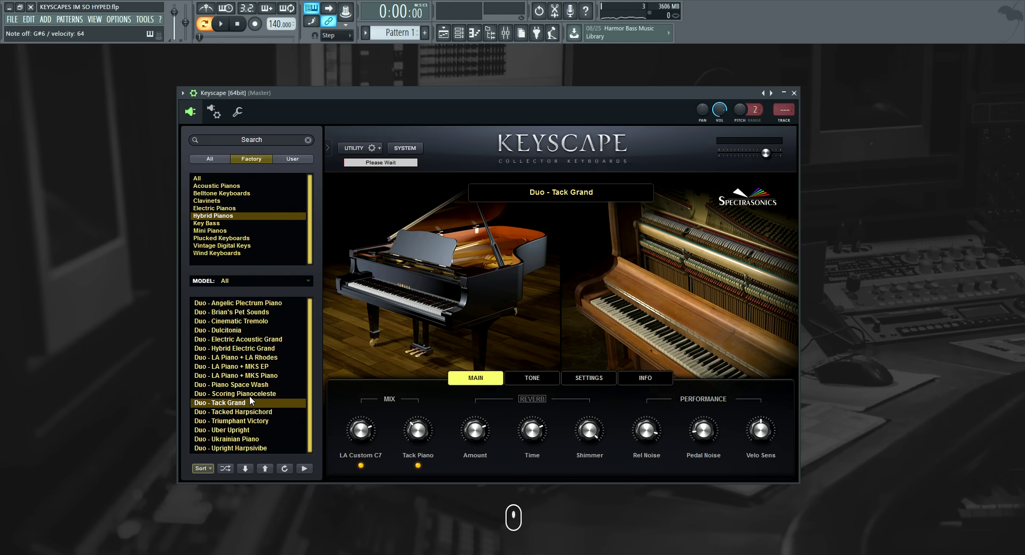
pyautogui.click(249, 394)
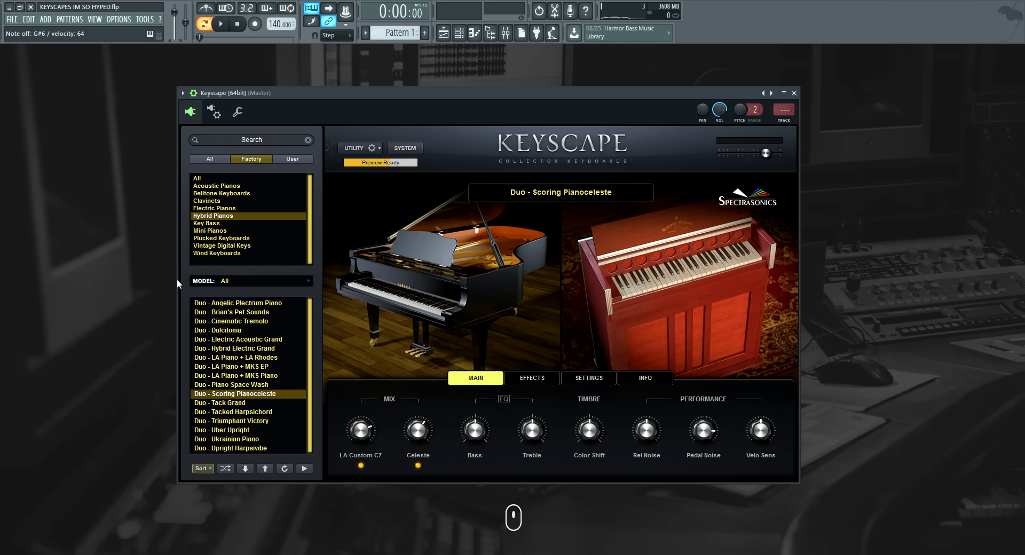
pyautogui.click(248, 430)
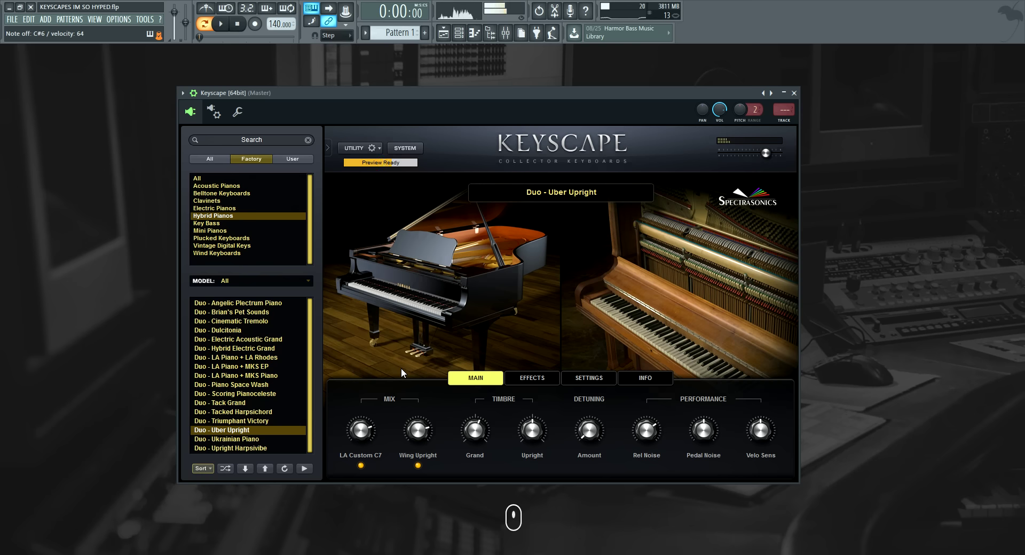
# Step: Load Duo - Piano Space Wash, followed by Duo - LA Piano + LA Rhodes
pyautogui.click(254, 385)
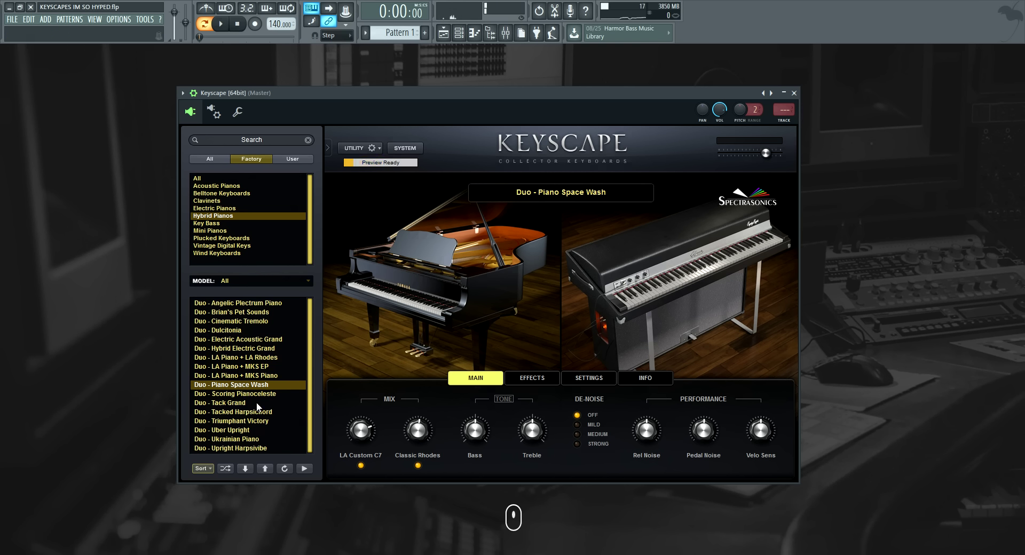
pyautogui.click(244, 358)
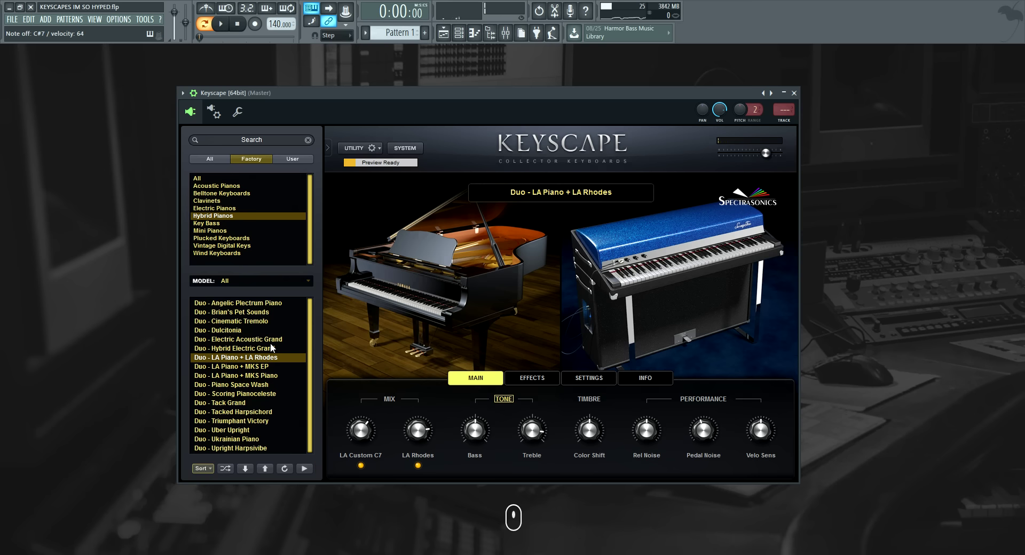
# Step: Browse the other keyboard categories, filter the library to Belltone Keyboards and load the Celeste patch
pyautogui.click(223, 239)
pyautogui.click(237, 247)
pyautogui.click(235, 209)
pyautogui.click(233, 201)
pyautogui.click(232, 193)
pyautogui.click(233, 303)
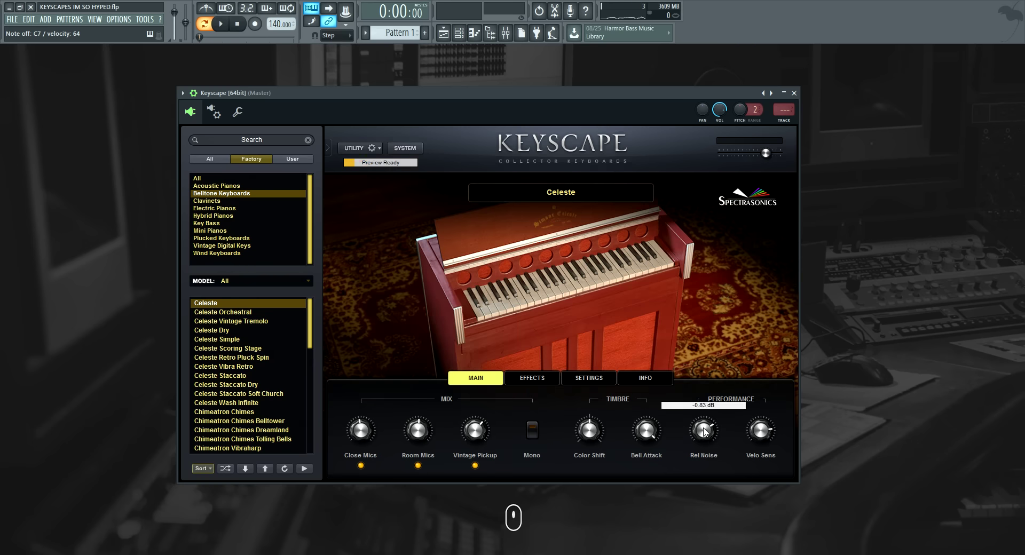
# Step: Lower the Celeste patch's release noise and sweep its bell attack down and back up
pyautogui.moveTo(699, 432); pyautogui.dragTo(703, 490)
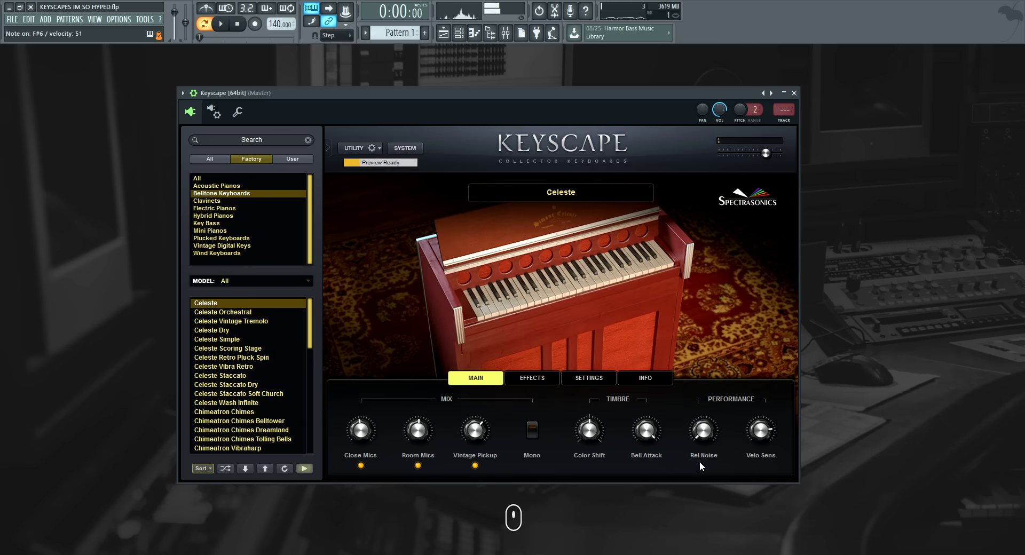
pyautogui.moveTo(703, 430); pyautogui.dragTo(691, 487)
pyautogui.moveTo(647, 465)
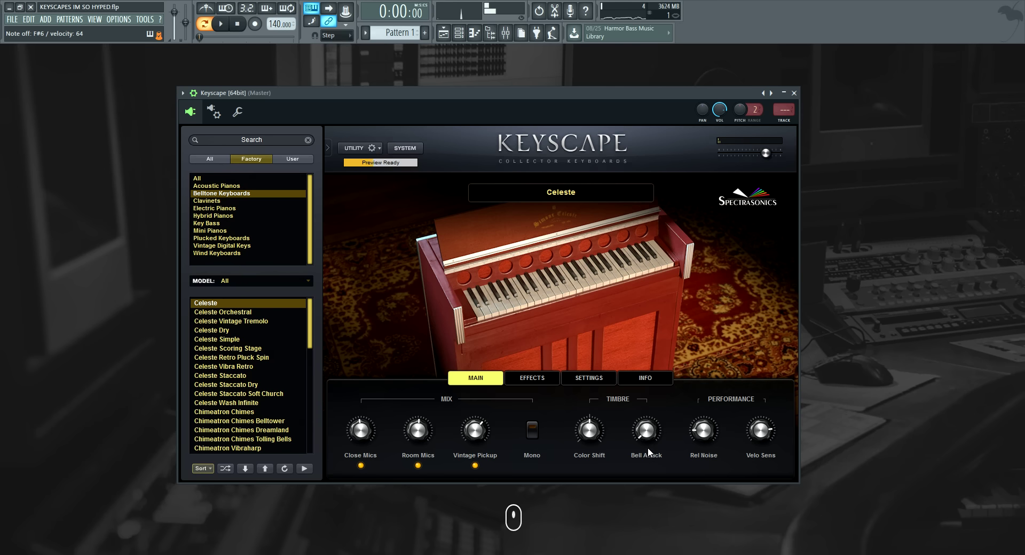
pyautogui.moveTo(646, 430); pyautogui.dragTo(645, 411)
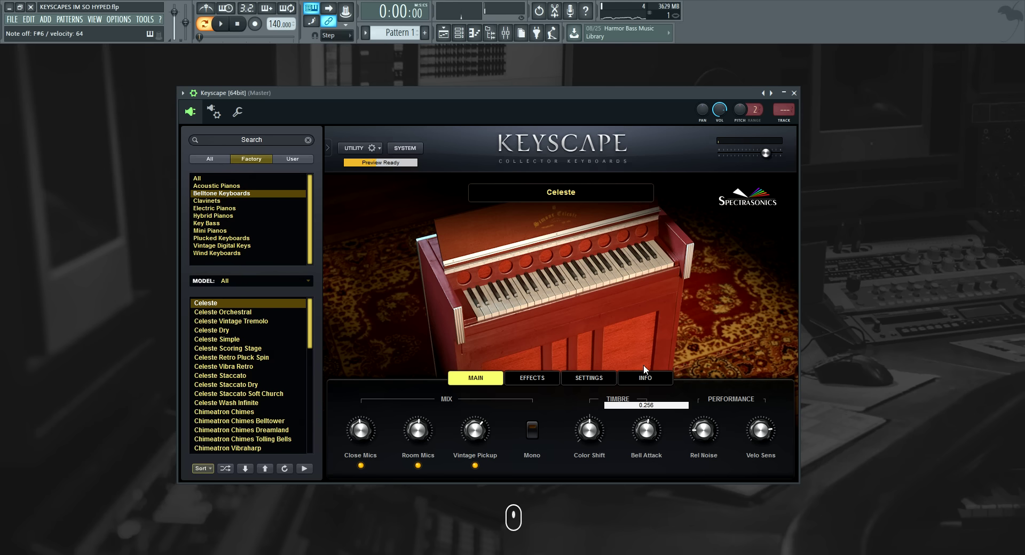
# Step: Set Celeste's echo to full amount with less feedback and higher vari-speed, and turn on reverb with raised amount and time
pyautogui.click(546, 378)
pyautogui.moveTo(540, 439); pyautogui.dragTo(543, 484)
pyautogui.moveTo(488, 437); pyautogui.dragTo(488, 370)
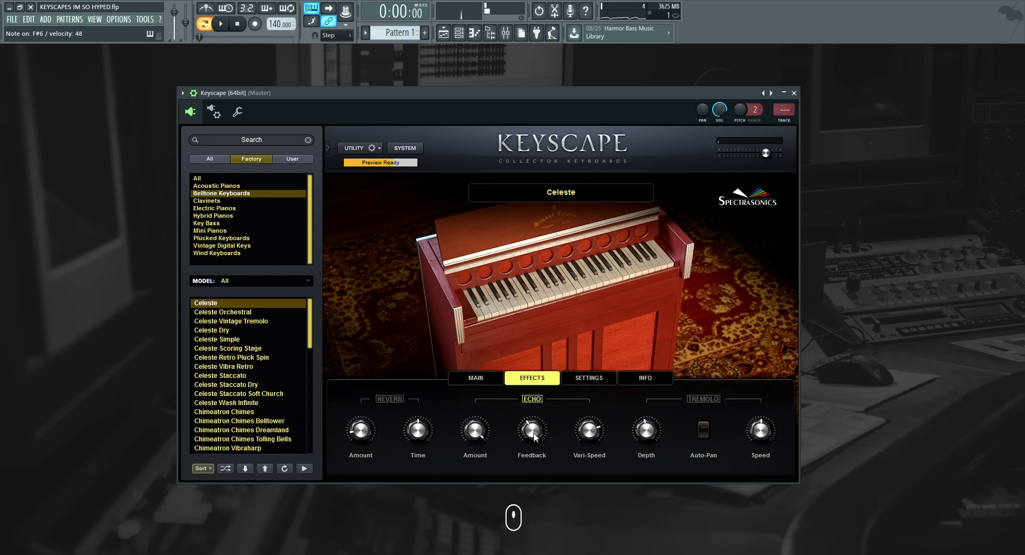
pyautogui.moveTo(596, 433); pyautogui.dragTo(596, 420)
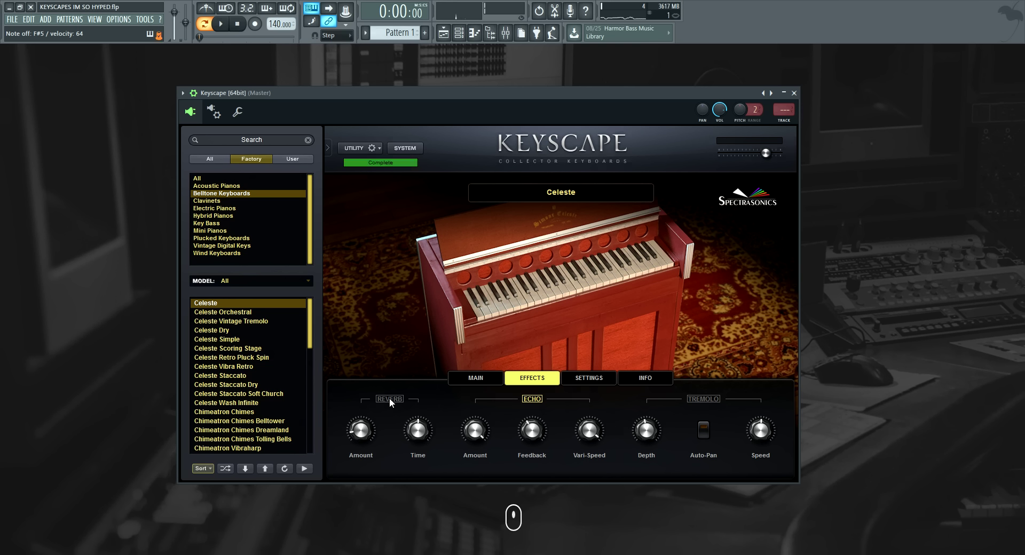
pyautogui.moveTo(365, 423); pyautogui.dragTo(366, 395)
pyautogui.click(426, 428)
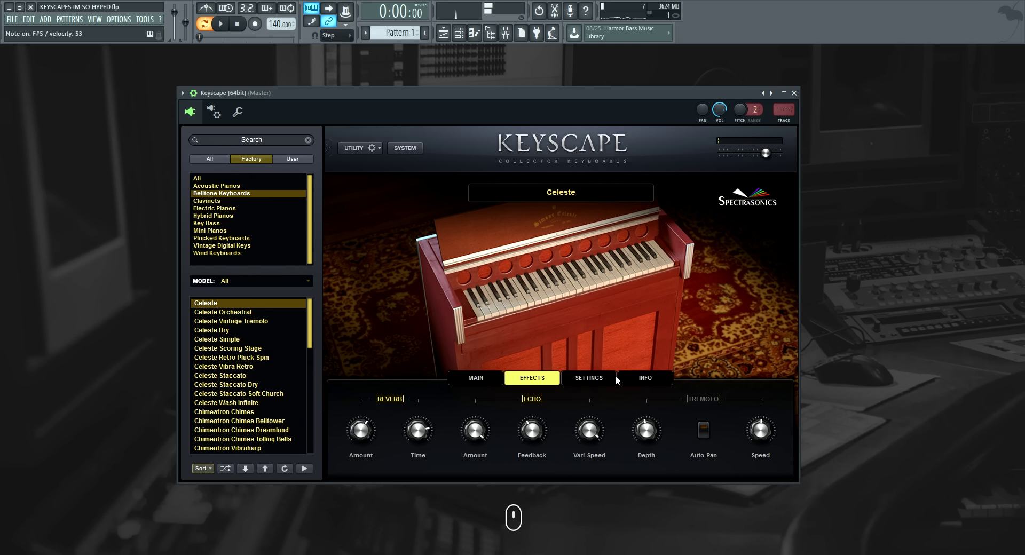
# Step: Turn on Celeste's tremolo with full depth, the slowest speed and auto-pan enabled
pyautogui.click(703, 398)
pyautogui.moveTo(757, 437); pyautogui.dragTo(760, 428)
pyautogui.moveTo(647, 430); pyautogui.dragTo(649, 377)
pyautogui.moveTo(758, 444); pyautogui.dragTo(757, 512)
pyautogui.click(706, 429)
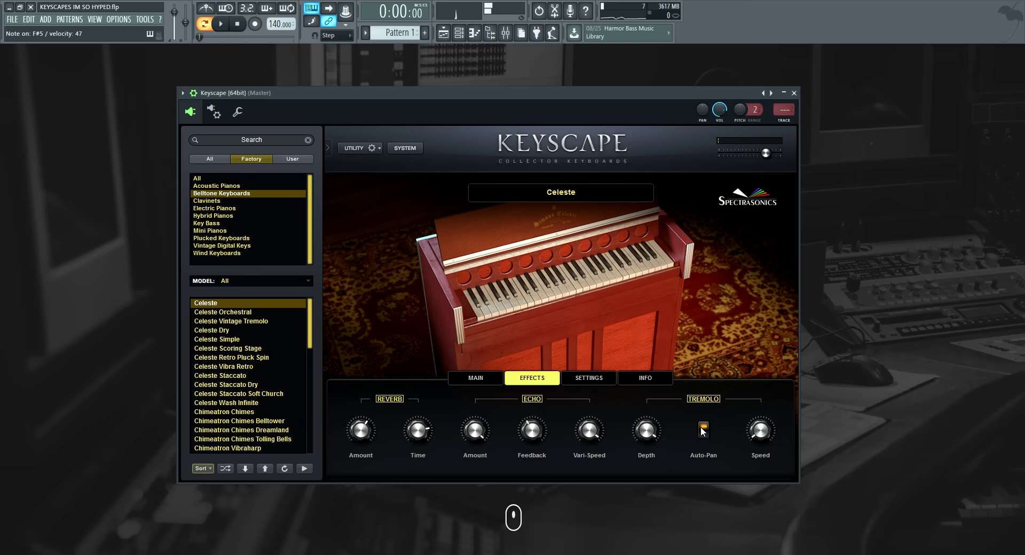
# Step: Return to Celeste's main settings and raise the color shift and release noise
pyautogui.click(473, 378)
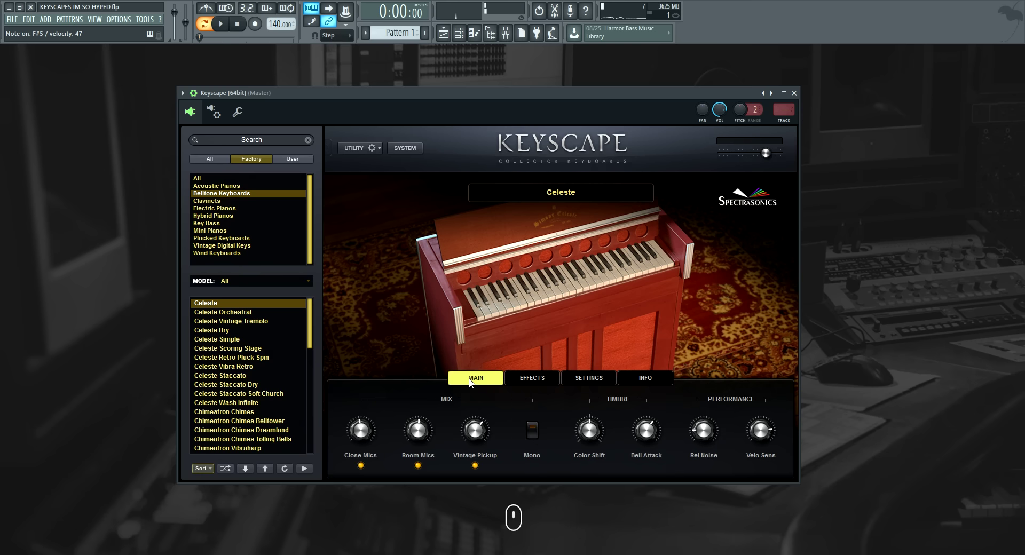
pyautogui.moveTo(597, 430); pyautogui.dragTo(639, 425)
pyautogui.moveTo(702, 436)
pyautogui.moveTo(696, 461); pyautogui.dragTo(695, 394)
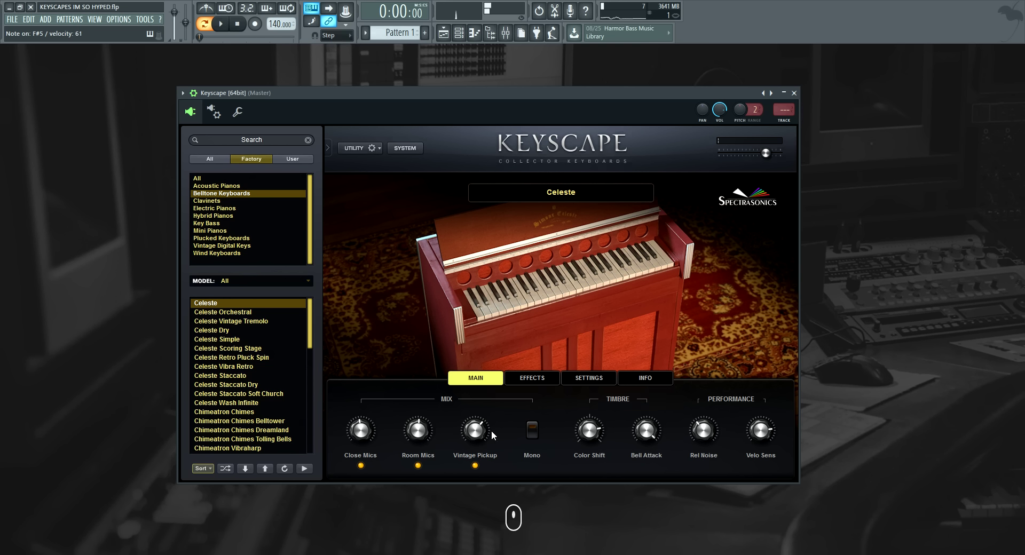
# Step: Adjust Celeste's room mics level and toggle the room mics, close mics, vintage pickup and mono switches
pyautogui.moveTo(419, 430); pyautogui.dragTo(419, 443)
pyautogui.click(418, 465)
pyautogui.click(361, 465)
pyautogui.click(475, 465)
pyautogui.click(474, 465)
pyautogui.click(531, 430)
# Step: Load the Chimeatron Chimes patch from the Belltone Keyboards category
pyautogui.click(238, 411)
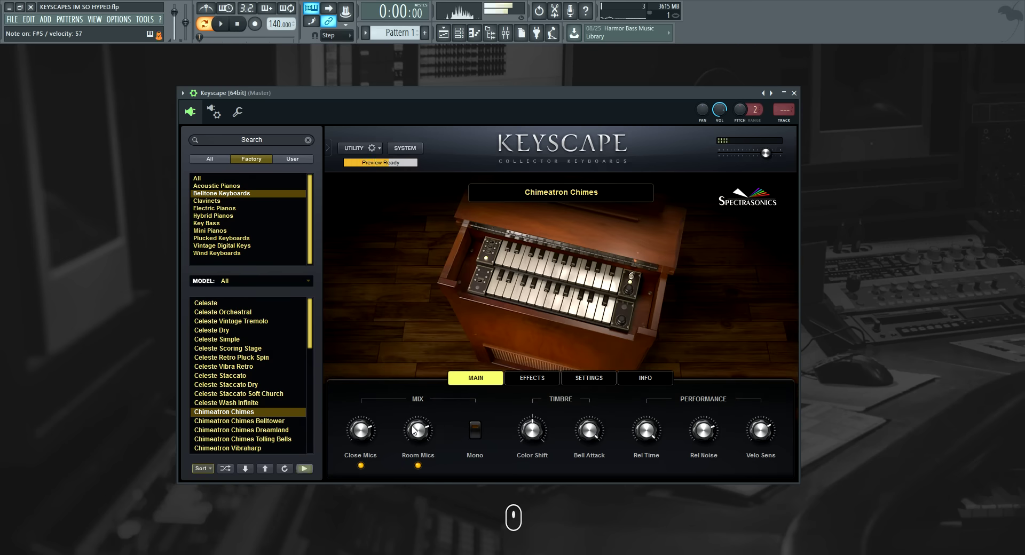
# Step: Switch off the room mics of Chimeatron Chimes and list the patches of the Mini Pianos category
pyautogui.click(418, 465)
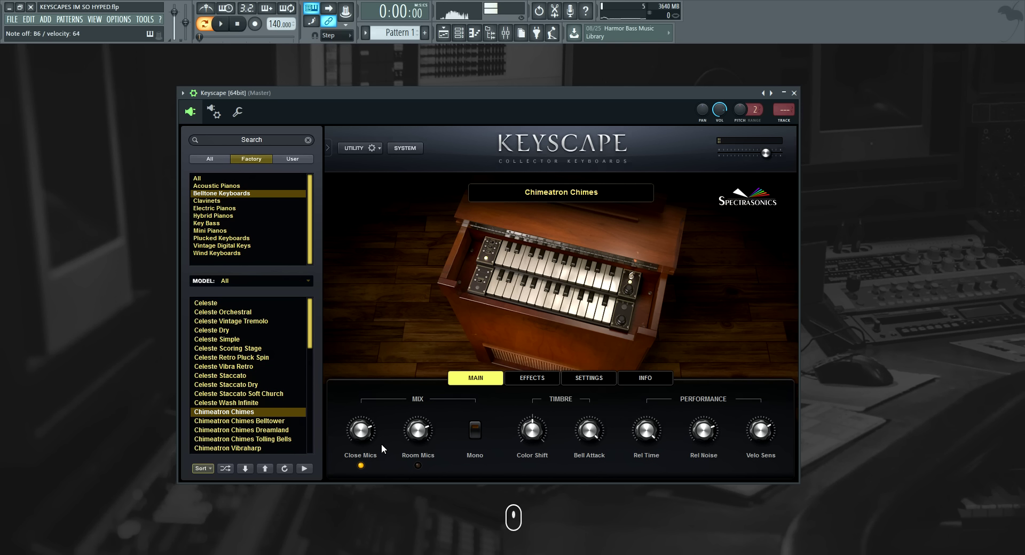
pyautogui.click(243, 230)
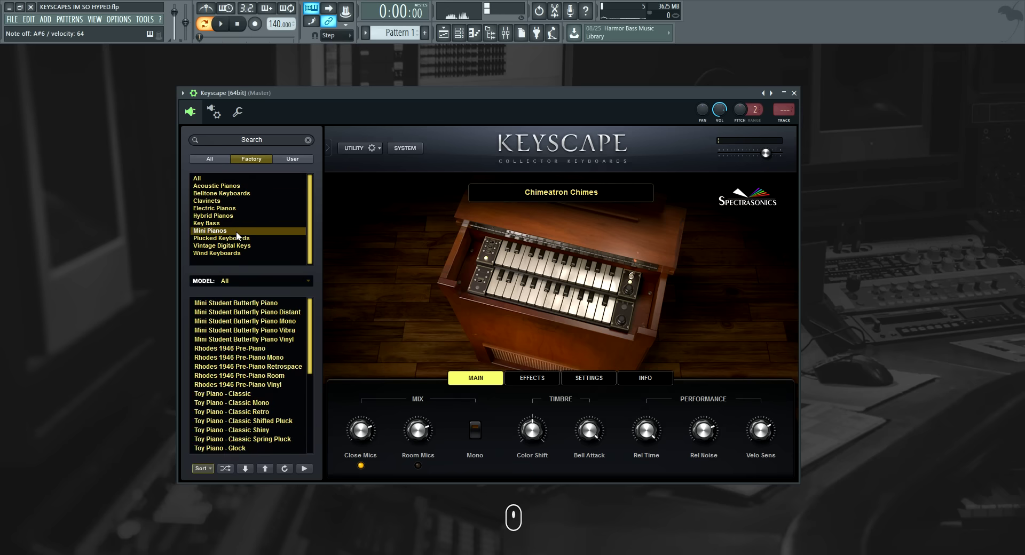
# Step: Audition the Vintage Vibe Tine Bass and Vintage Vibe Tine Bass Mini EP 1 patches from the Key Bass category
pyautogui.click(225, 223)
pyautogui.click(253, 349)
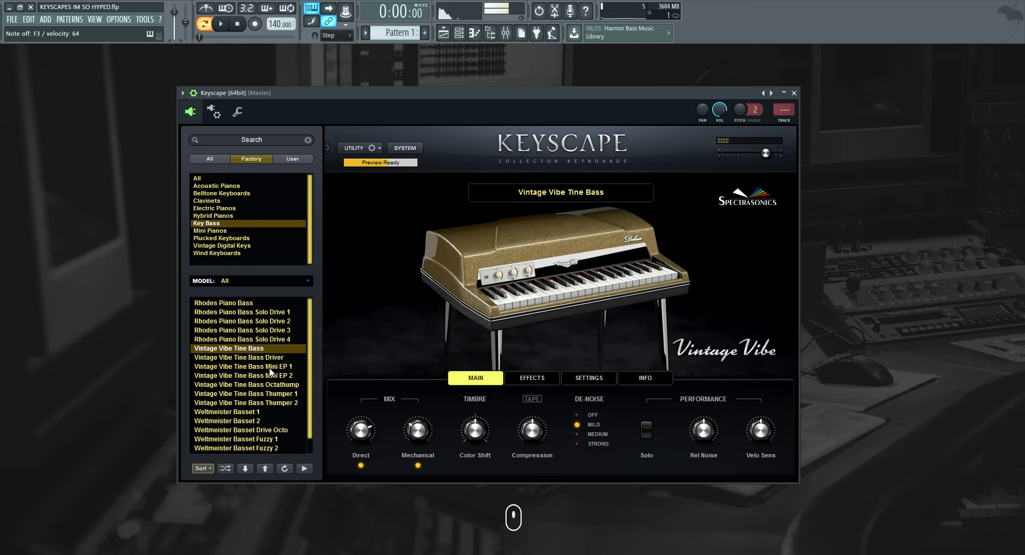
pyautogui.click(269, 367)
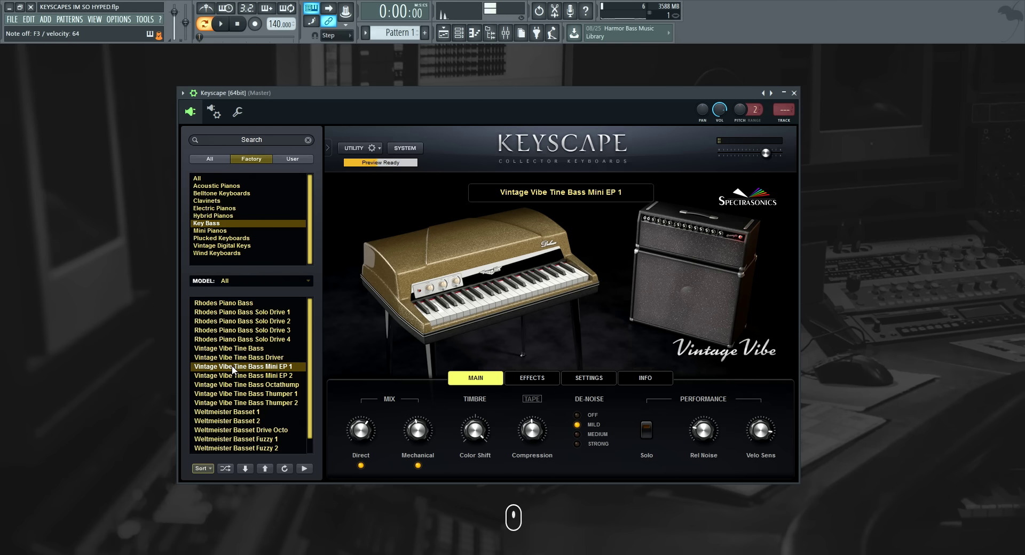
# Step: Audition the Weltmeister Basset 1 and Weltmeister Basset Fuzzy 2 patches from the Key Bass category
pyautogui.click(250, 413)
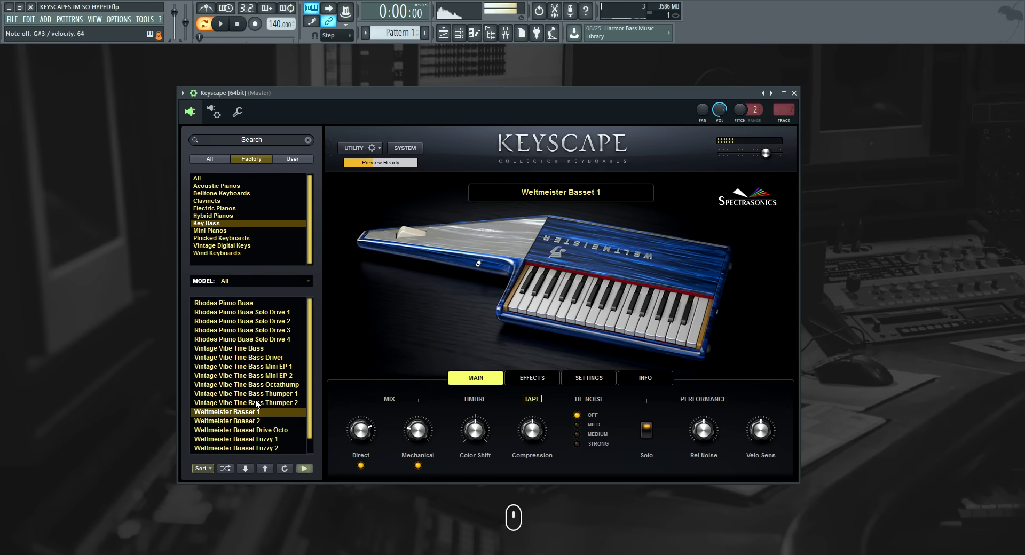
pyautogui.scroll(-1, 256, 405)
pyautogui.click(266, 430)
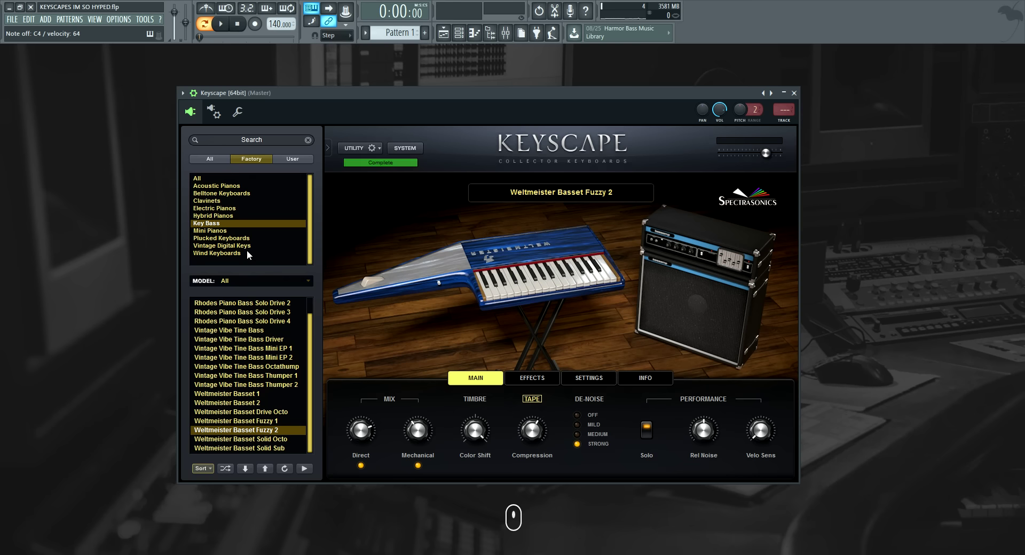
# Step: Audition the Harmochord and Harmochord Charmer patches from the Wind Keyboards category
pyautogui.click(247, 251)
pyautogui.click(234, 303)
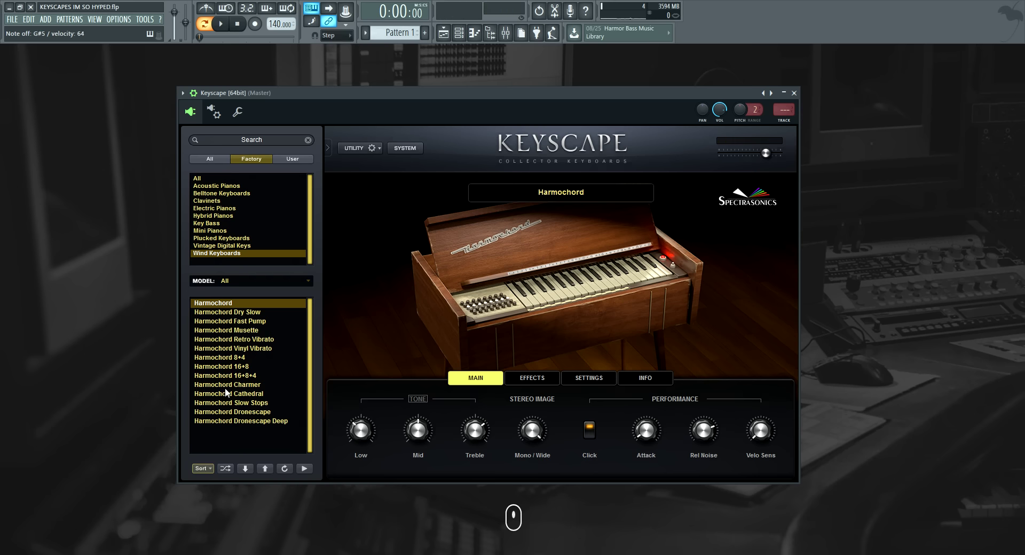
pyautogui.click(241, 386)
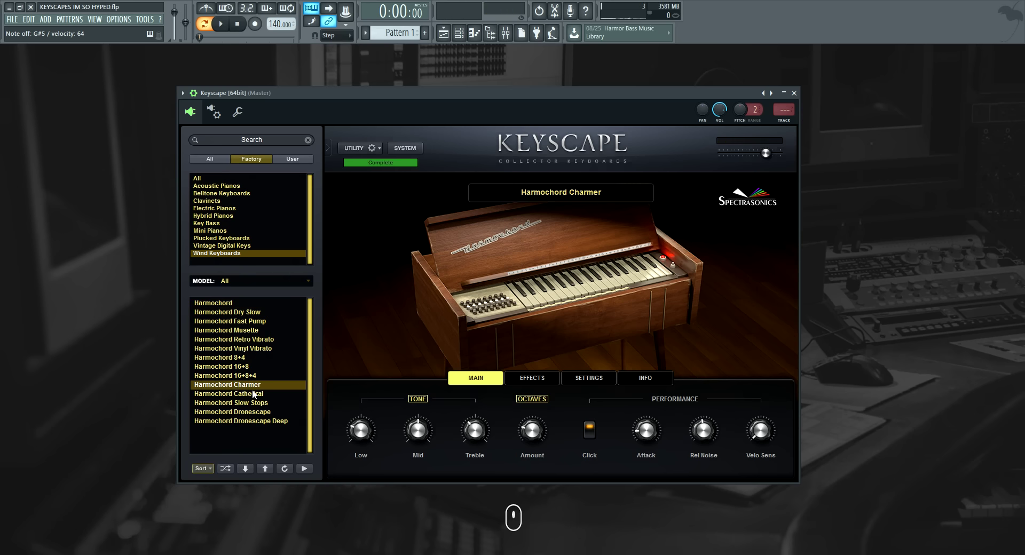